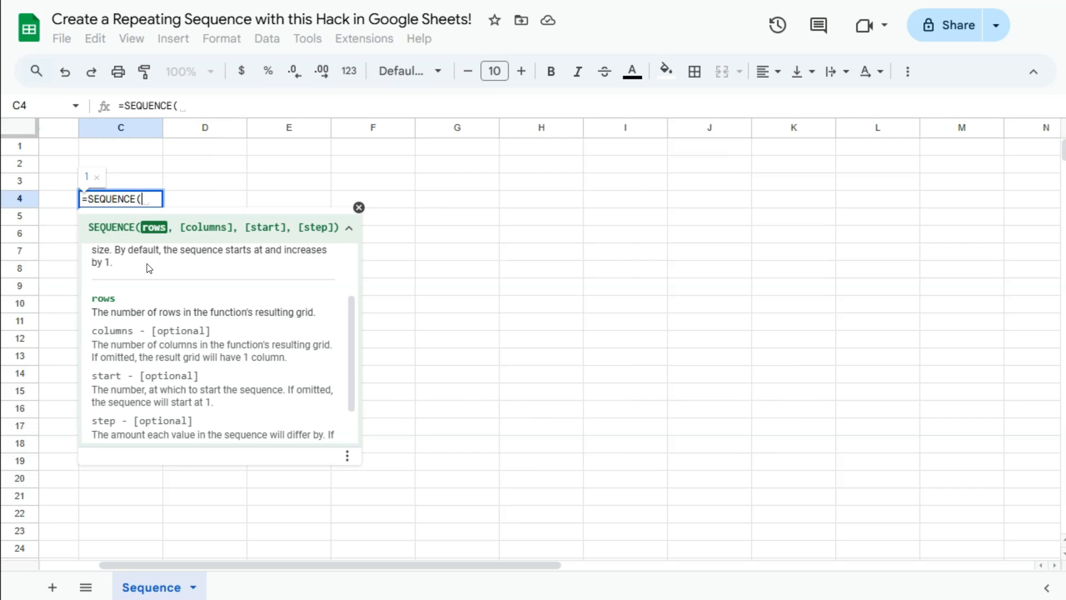
Step: Complete the SEQUENCE formula in C4 with 5 rows, 1 column, start 1 and step 1
{"action": "type", "text": "5,1"}
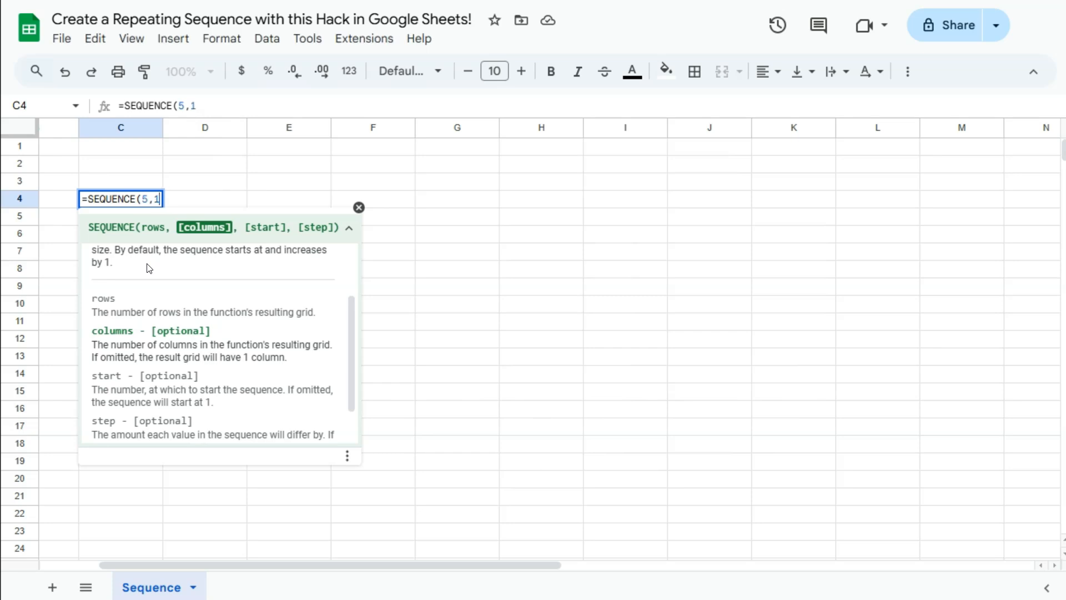
{"action": "type", "text": ",1,"}
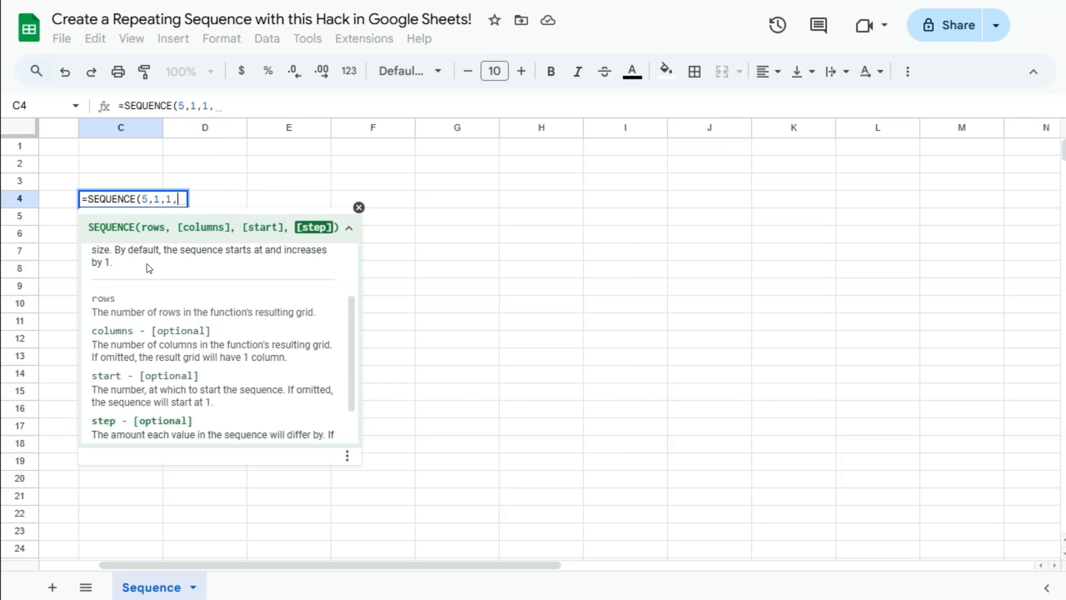
{"action": "type", "text": "1"}
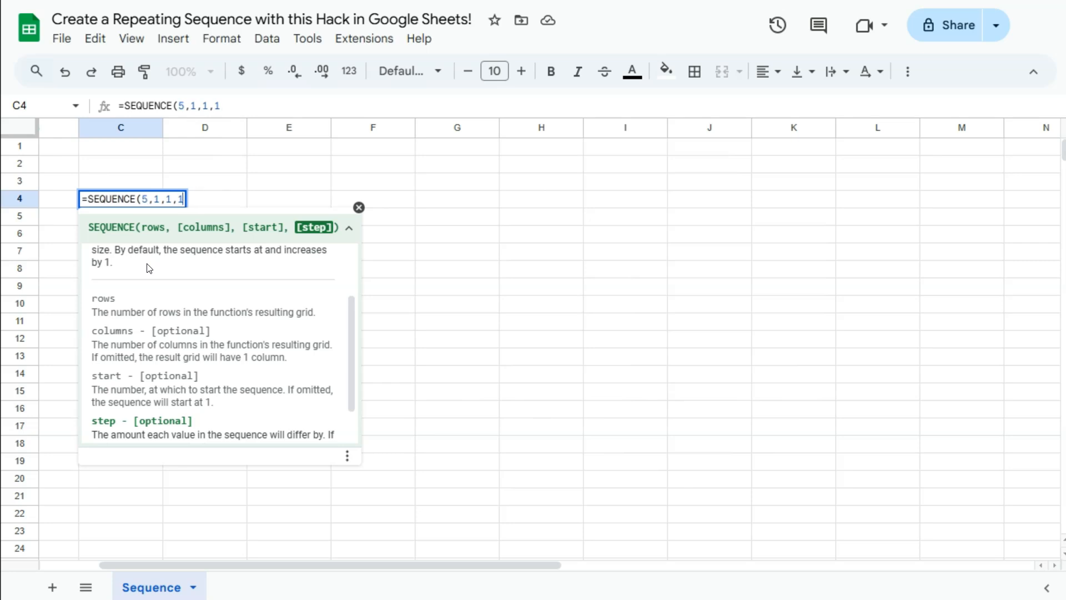
{"action": "key", "text": "Return"}
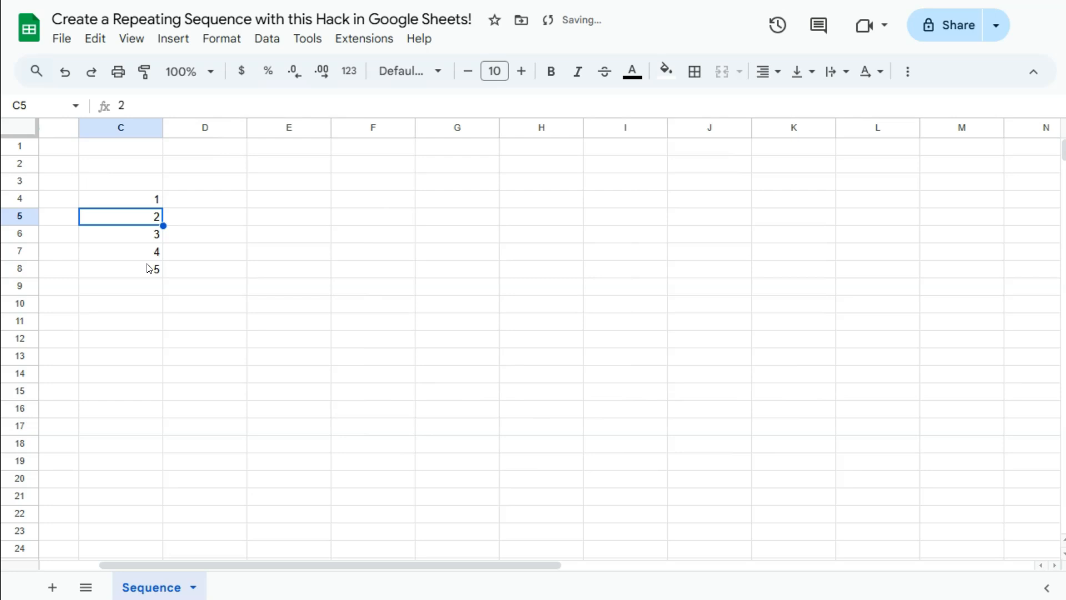
Step: Enter =SEQUENCE(5) in D4, giving only the row count, and compare it with the full formula in C4
{"action": "left_click", "coordinate": [221, 199]}
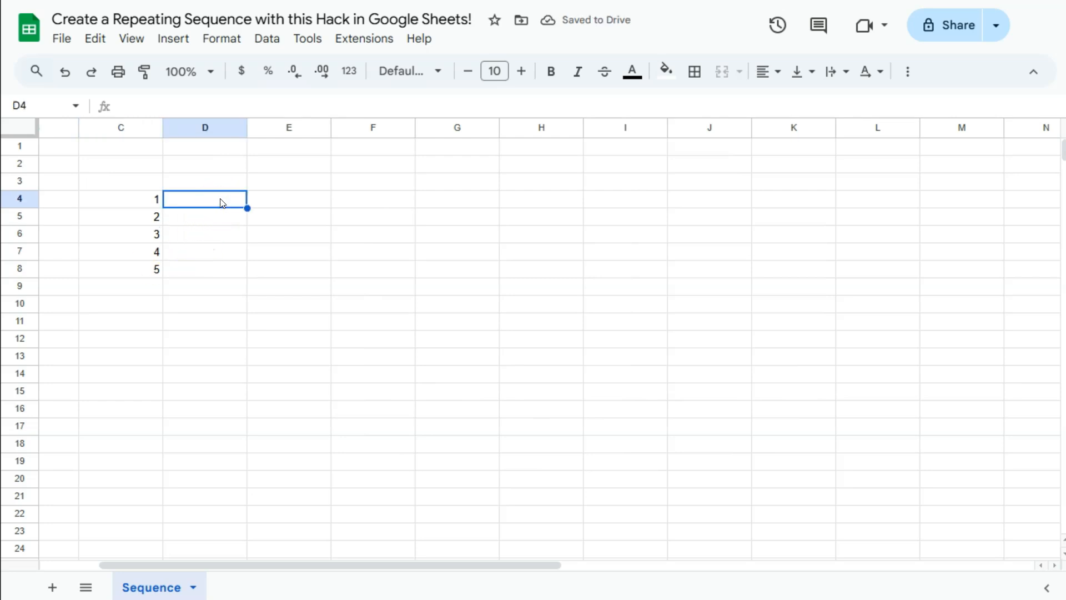
{"action": "type", "text": "=seq"}
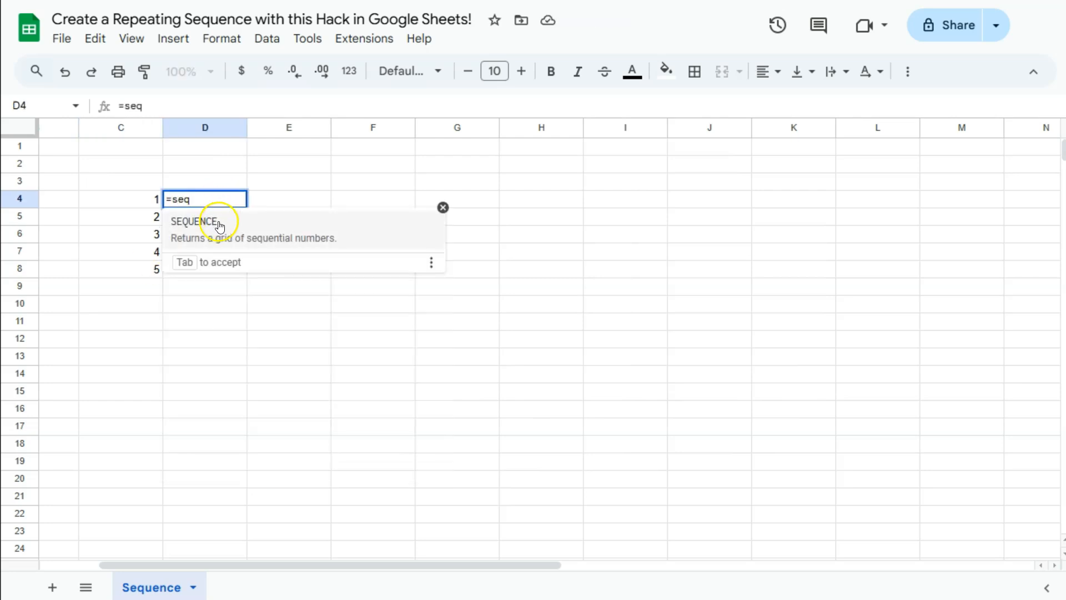
{"action": "left_click", "coordinate": [215, 221]}
{"action": "type", "text": "5"}
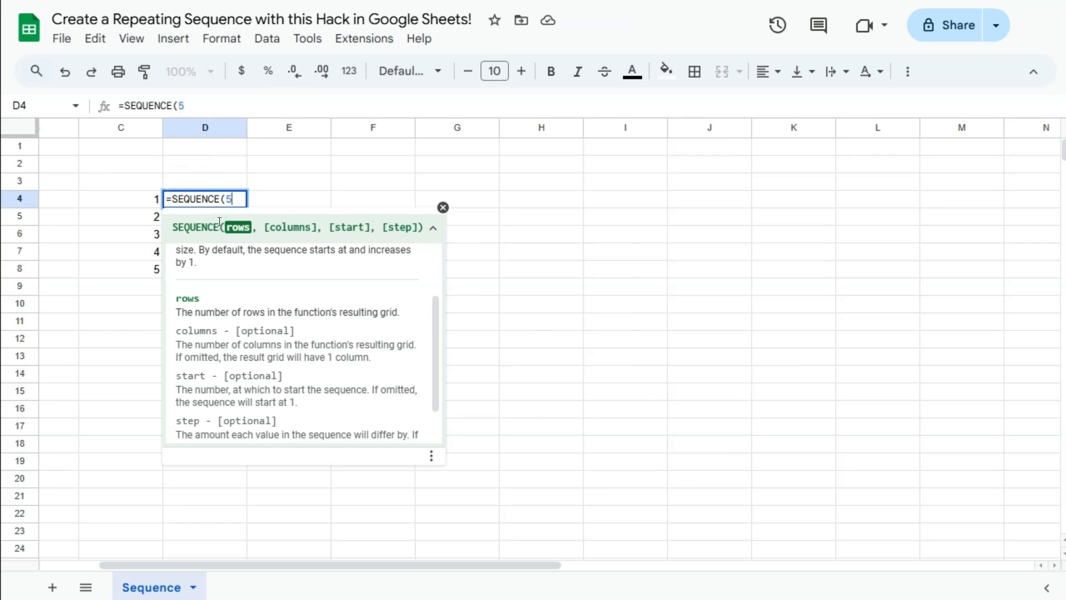
{"action": "key", "text": "Return"}
{"action": "left_click", "coordinate": [135, 208]}
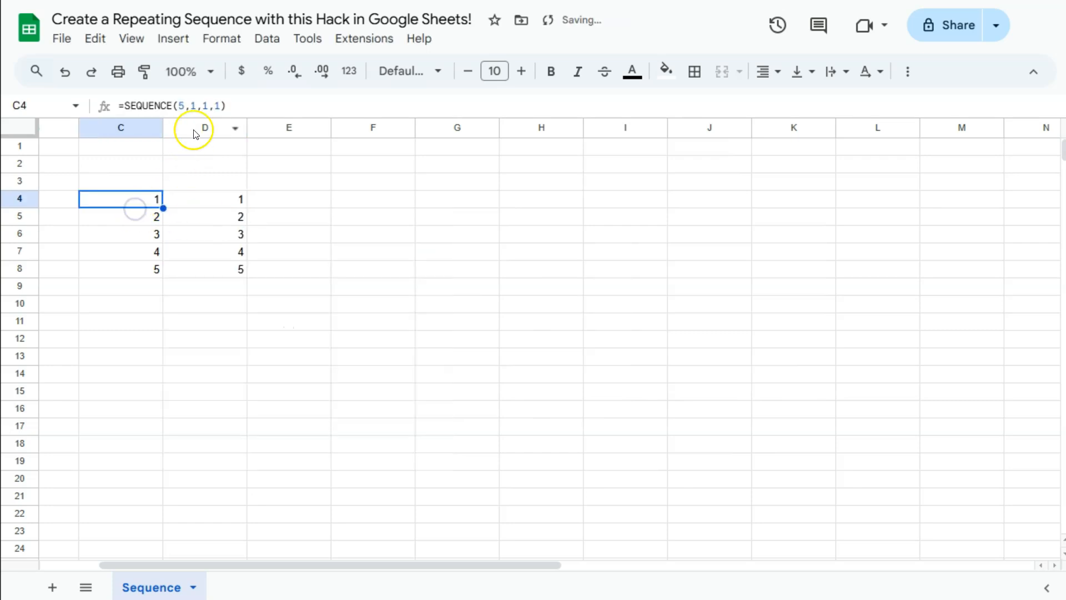
{"action": "left_click_drag", "start_coordinate": [210, 201], "coordinate": [219, 270]}
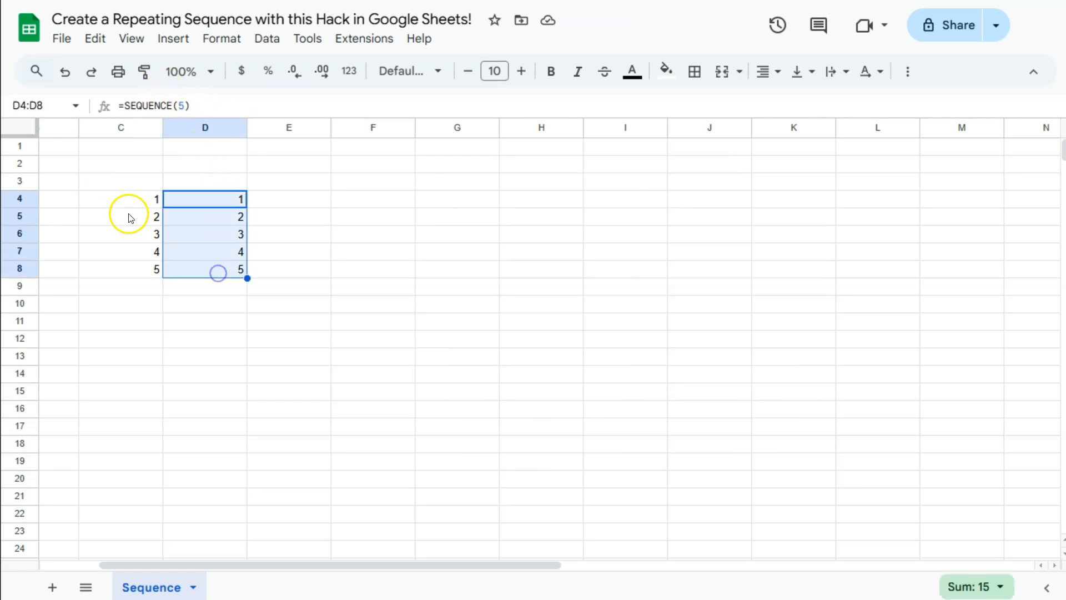
{"action": "left_click_drag", "start_coordinate": [135, 201], "coordinate": [142, 267]}
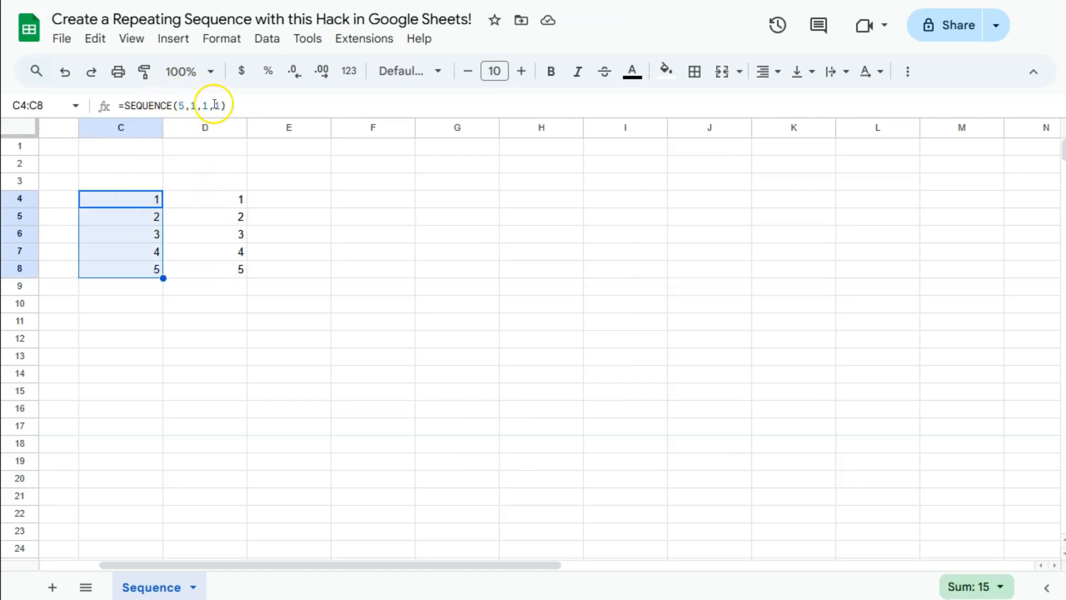
Step: Clear the comparison sequence from D4:D8
{"action": "left_click", "coordinate": [220, 201]}
{"action": "left_click_drag", "start_coordinate": [220, 201], "coordinate": [225, 276]}
{"action": "key", "text": "Delete"}
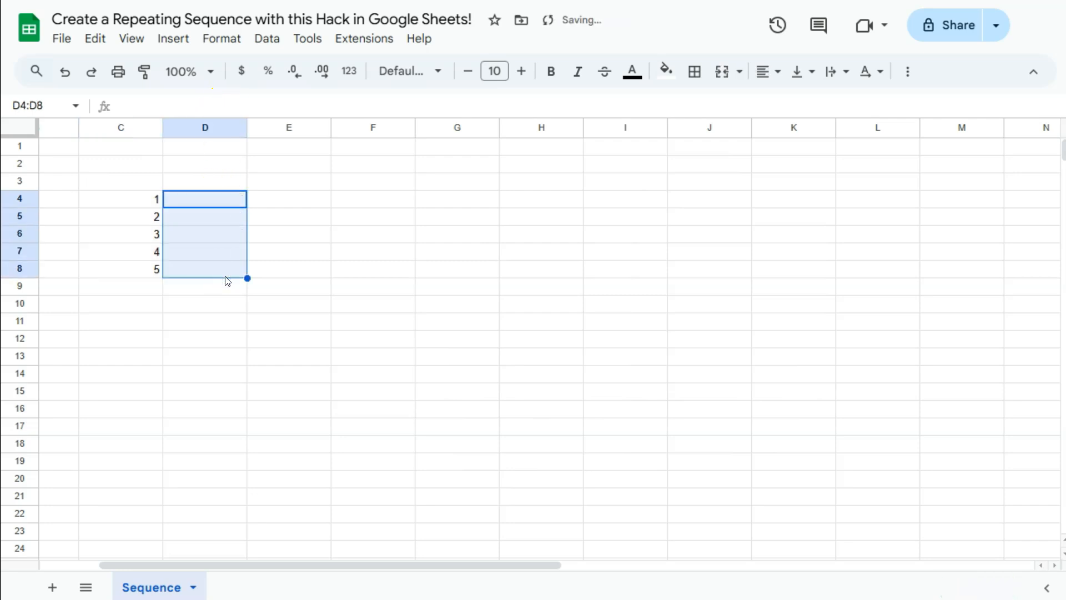
{"action": "left_click", "coordinate": [132, 201]}
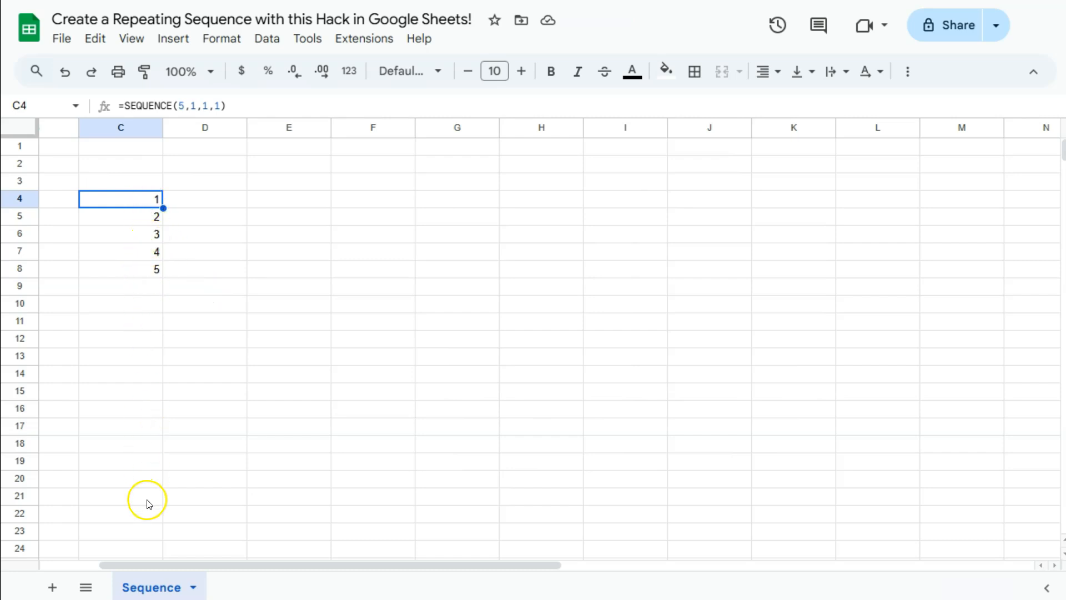
{"action": "left_click", "coordinate": [117, 198]}
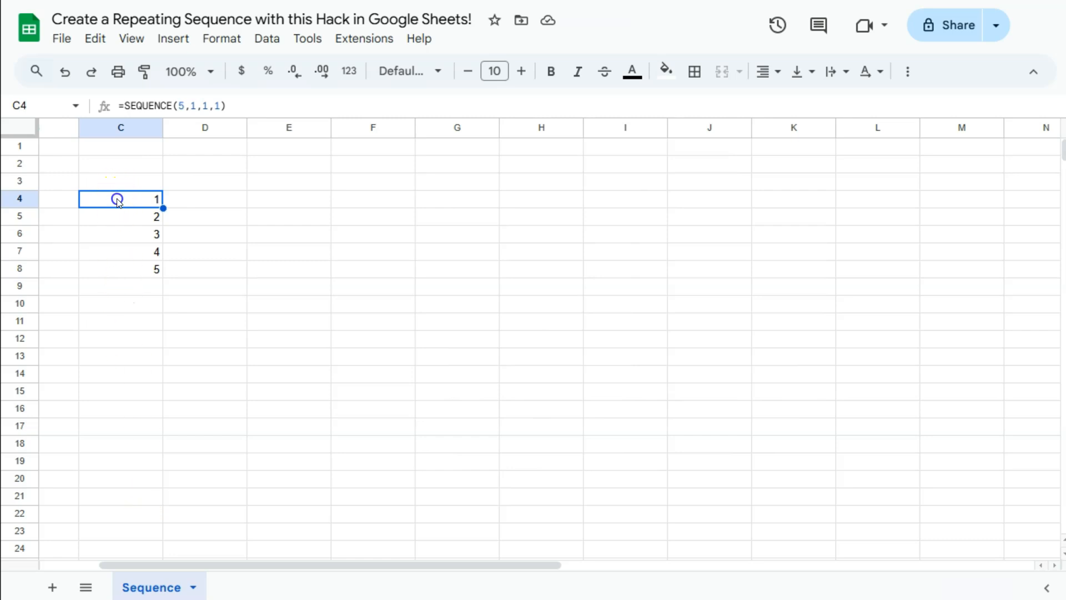
{"action": "left_click", "coordinate": [132, 288]}
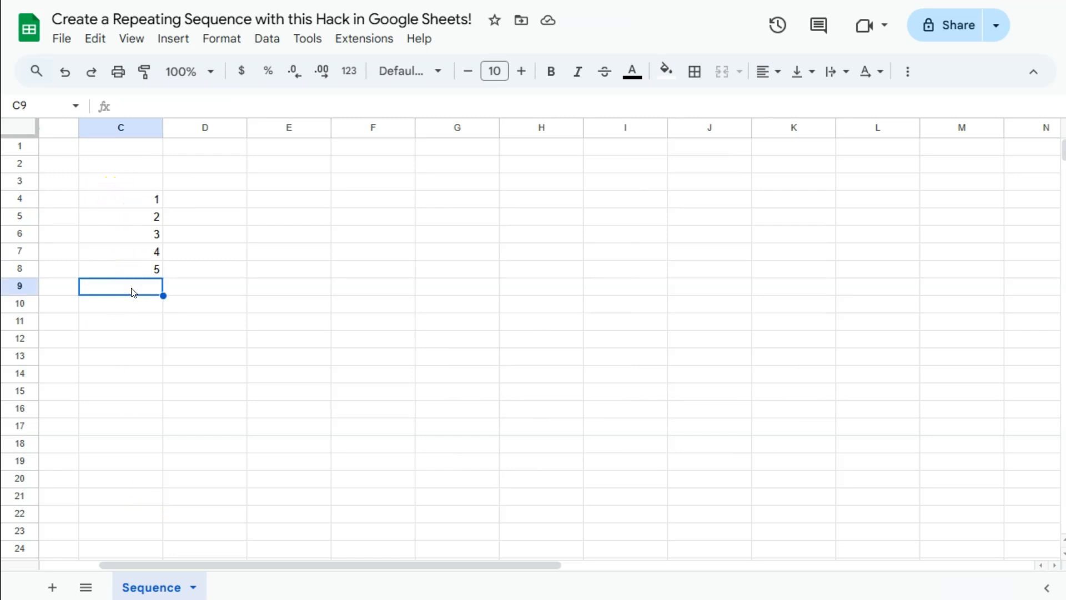
{"action": "key", "text": "Down"}
{"action": "key", "text": "Down"}
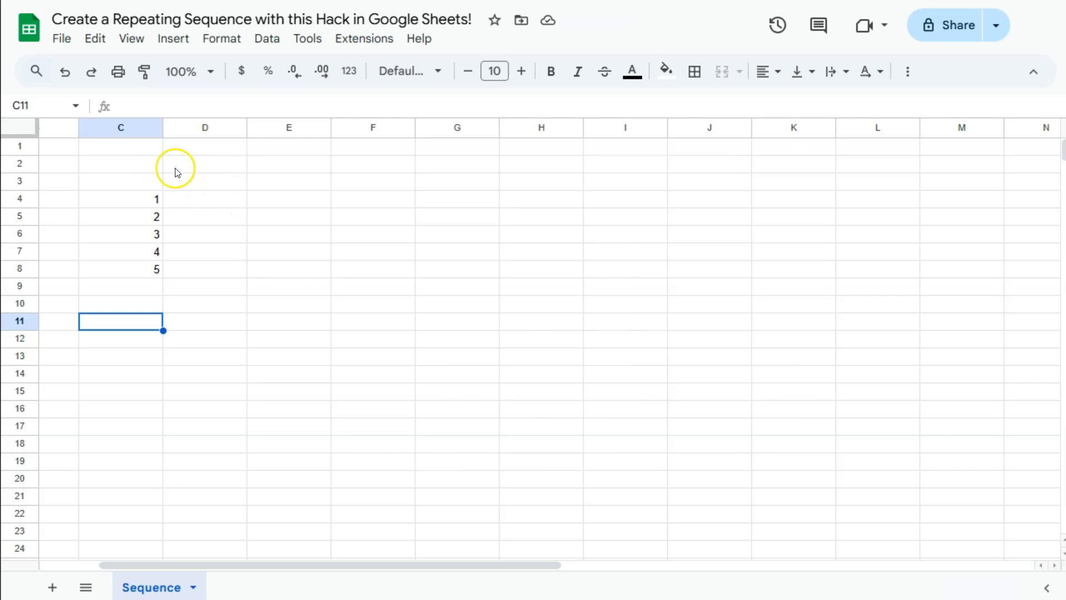
Step: Enter a SEQUENCE formula in D1 with 1 row, 3 columns, start 1 and step 0
{"action": "left_click", "coordinate": [230, 148]}
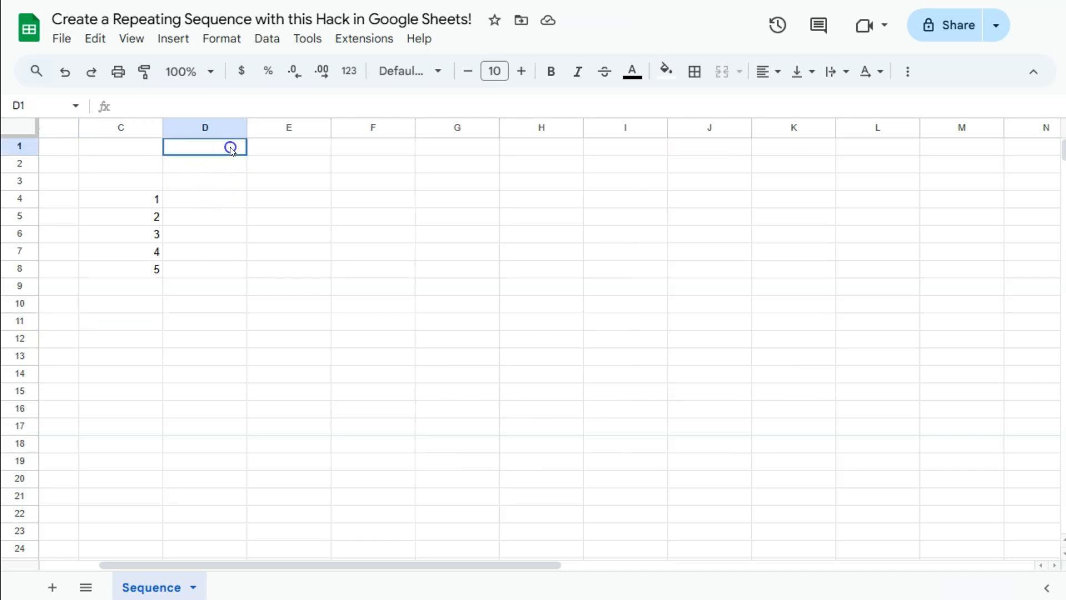
{"action": "type", "text": "=se"}
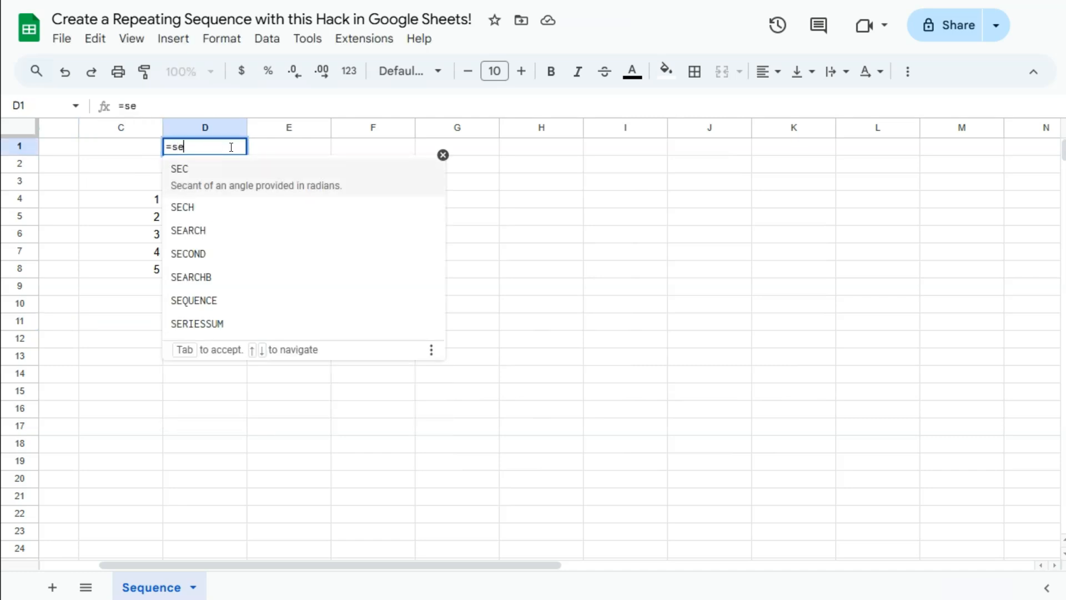
{"action": "type", "text": "q"}
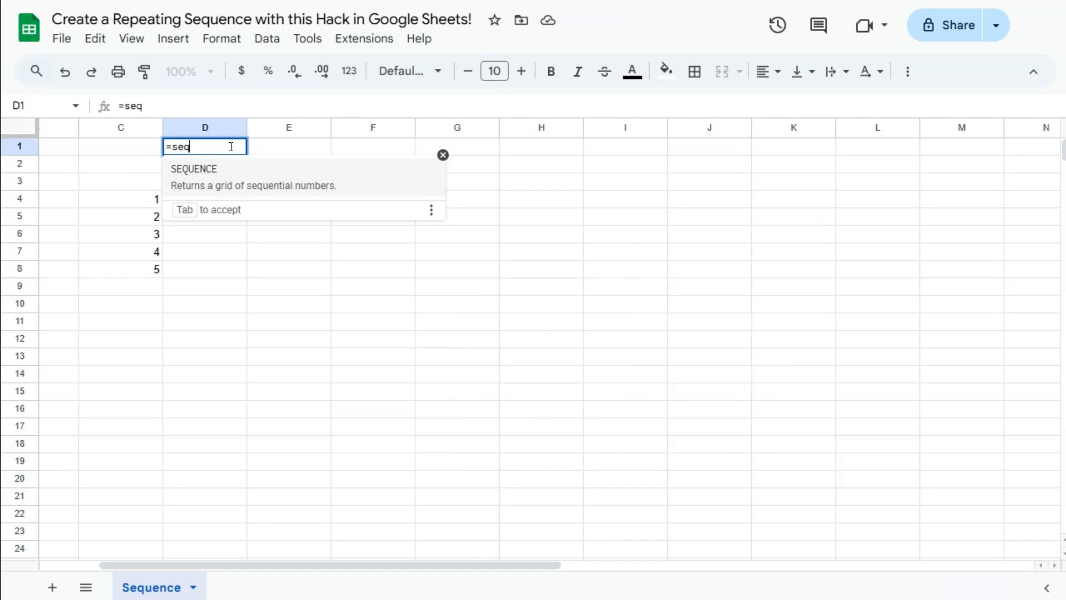
{"action": "left_click", "coordinate": [229, 178]}
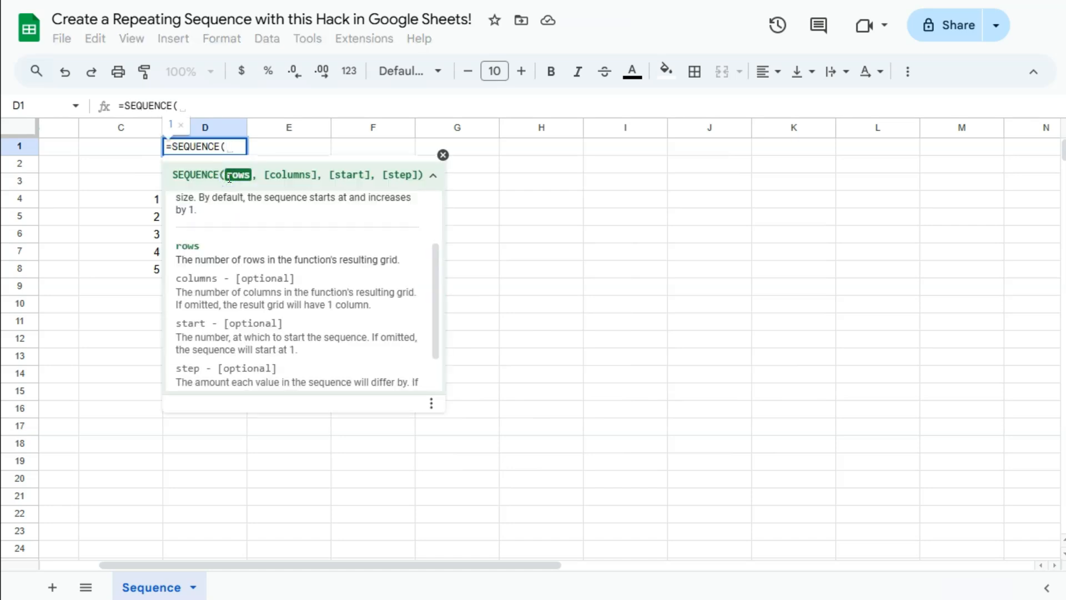
{"action": "type", "text": "1"}
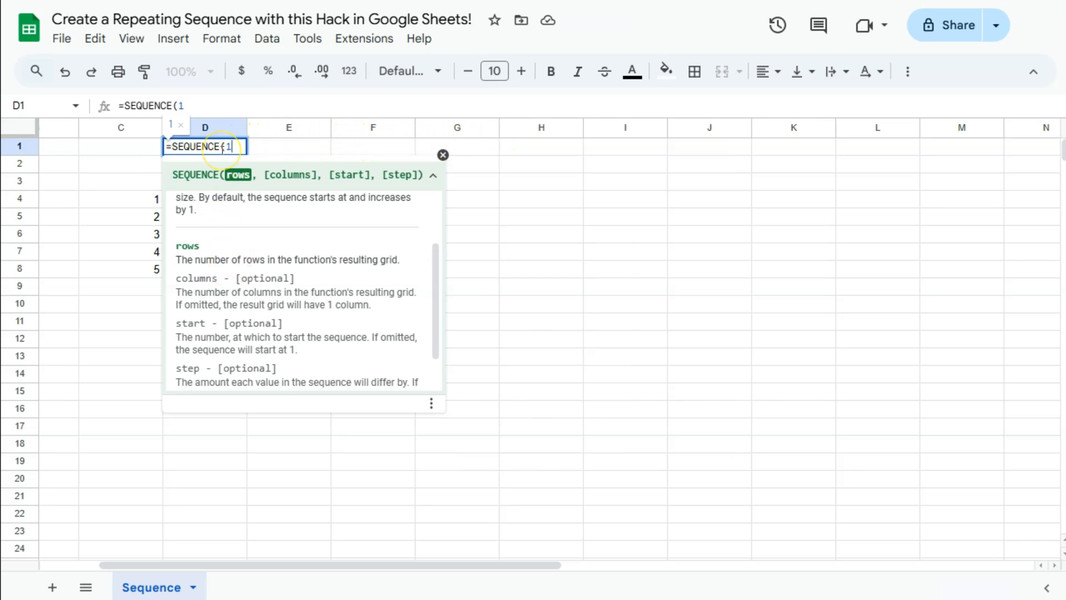
{"action": "type", "text": ","}
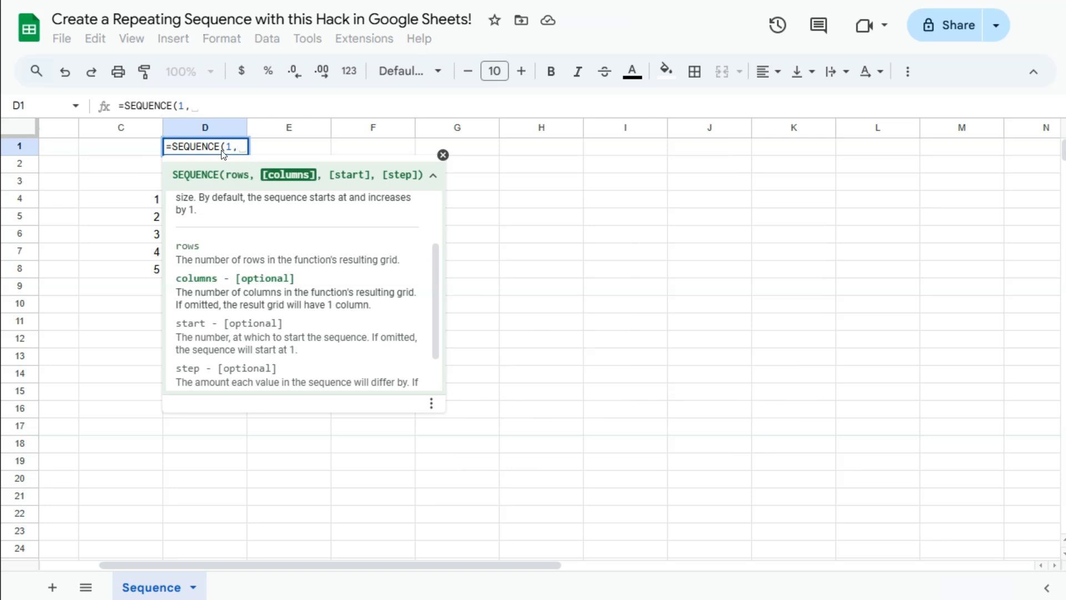
{"action": "type", "text": "3"}
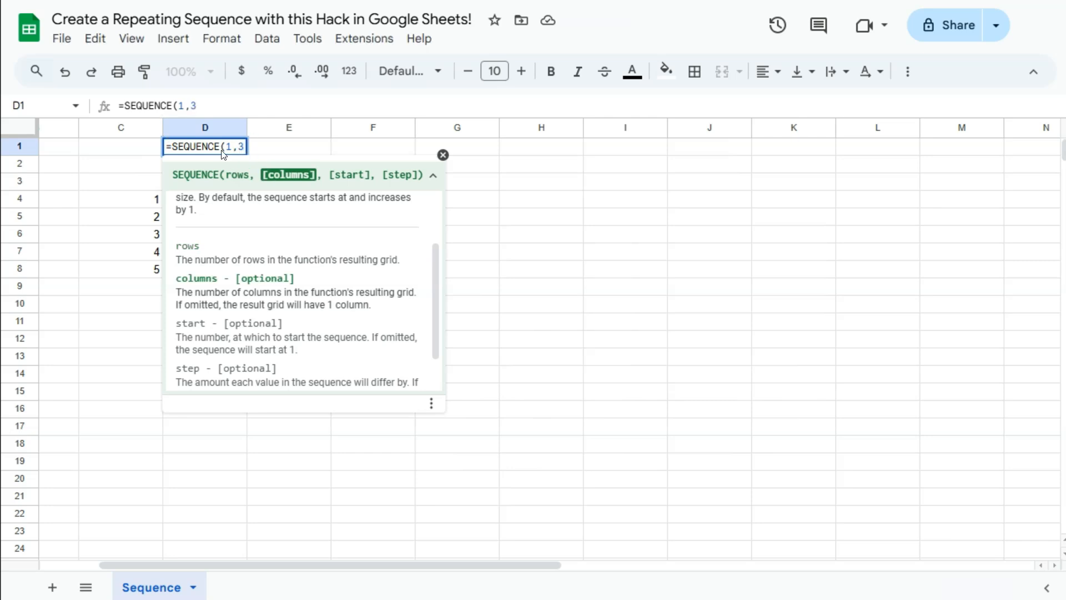
{"action": "type", "text": ",1,0"}
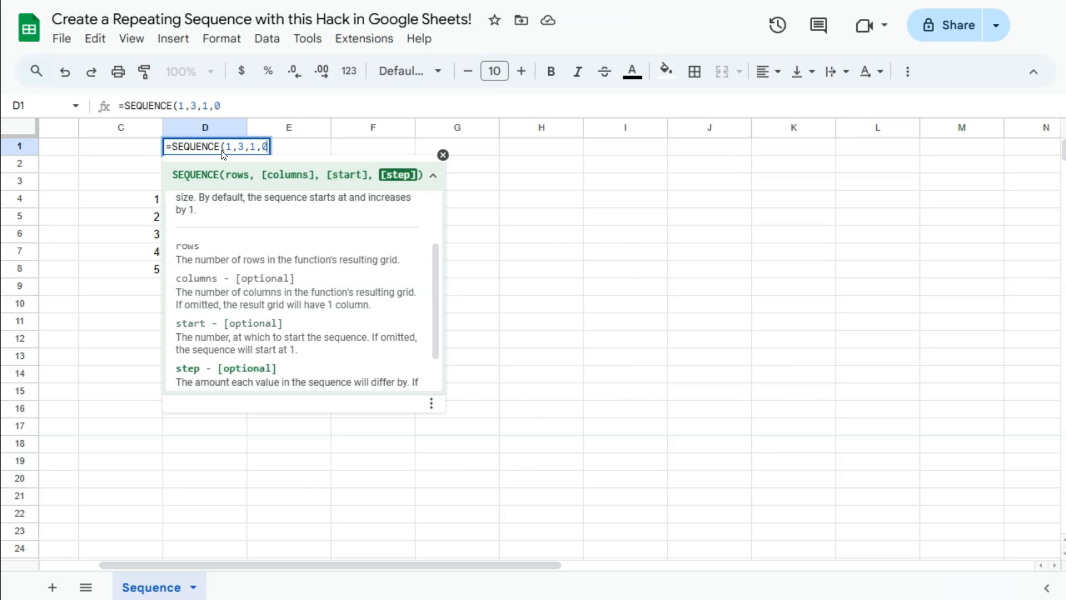
{"action": "key", "text": "Return"}
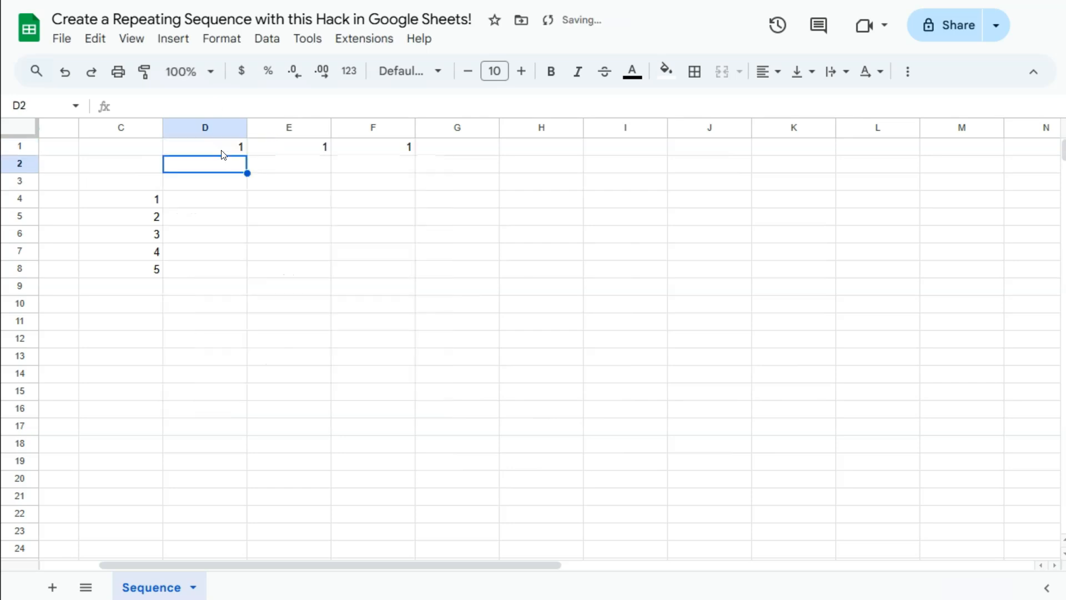
Step: Examine how the row D1:F1 and the column C4:C8 relate to the empty repeat area E4:G8
{"action": "left_click_drag", "start_coordinate": [225, 146], "coordinate": [367, 147]}
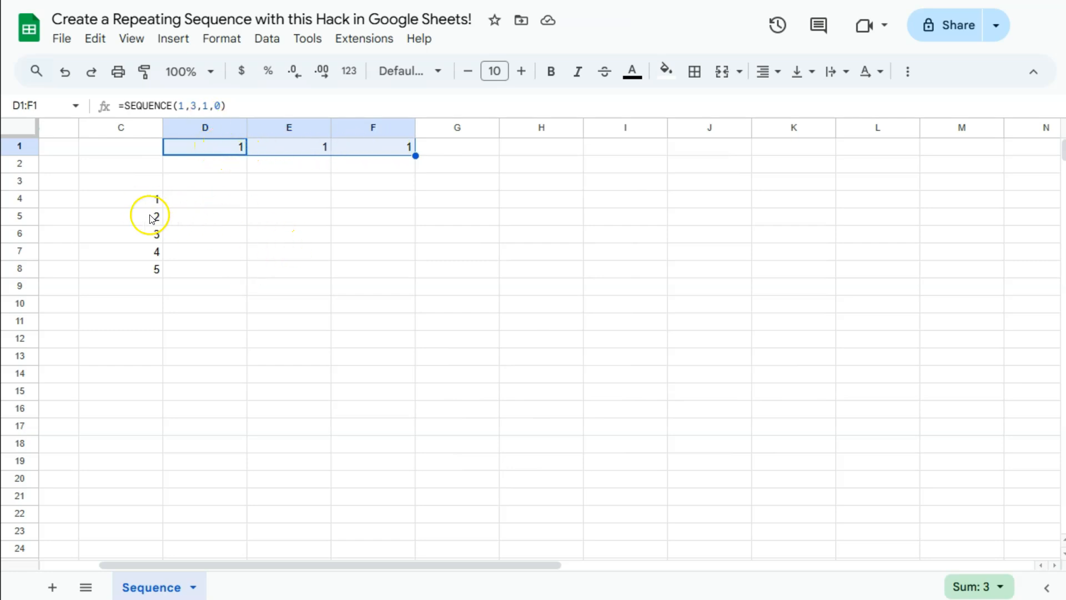
{"action": "left_click_drag", "start_coordinate": [131, 201], "coordinate": [135, 268]}
{"action": "left_click_drag", "start_coordinate": [222, 147], "coordinate": [352, 150]}
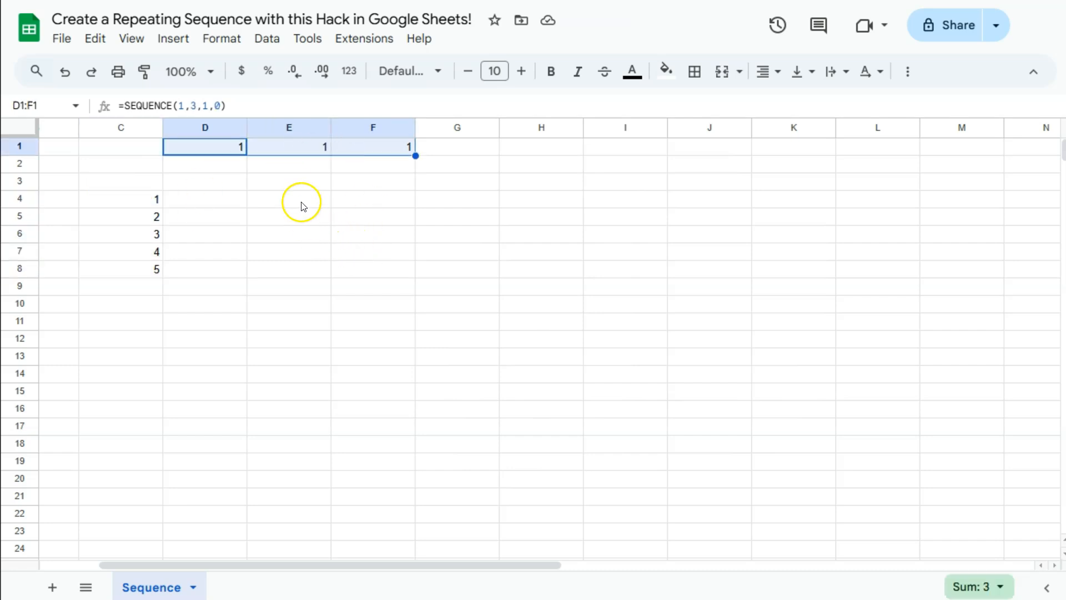
{"action": "left_click_drag", "start_coordinate": [297, 203], "coordinate": [307, 270]}
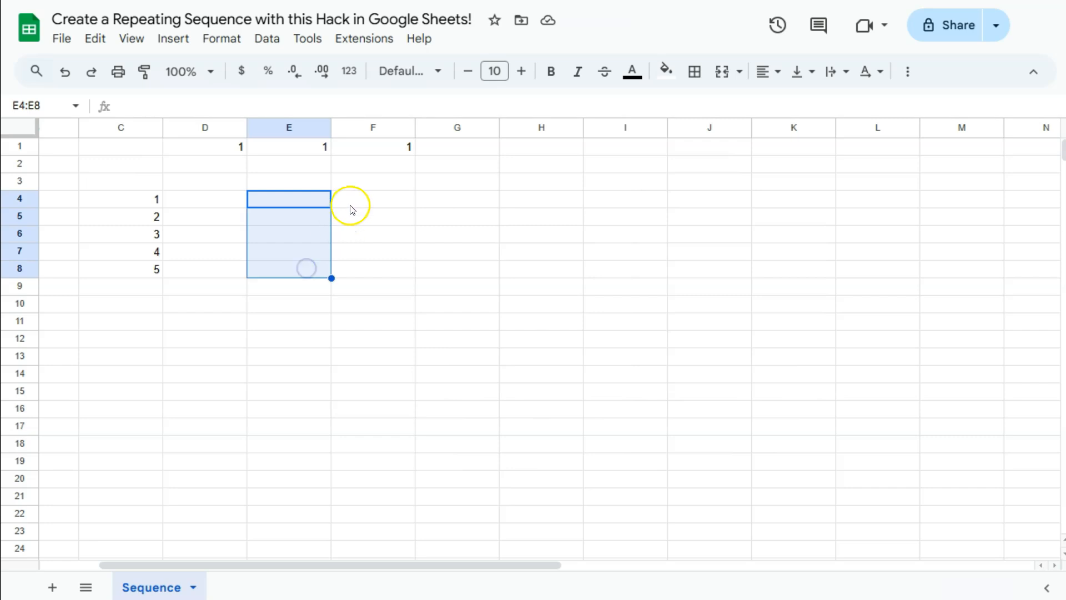
{"action": "left_click_drag", "start_coordinate": [350, 203], "coordinate": [364, 268]}
{"action": "left_click_drag", "start_coordinate": [432, 201], "coordinate": [435, 273]}
{"action": "left_click_drag", "start_coordinate": [306, 203], "coordinate": [441, 270]}
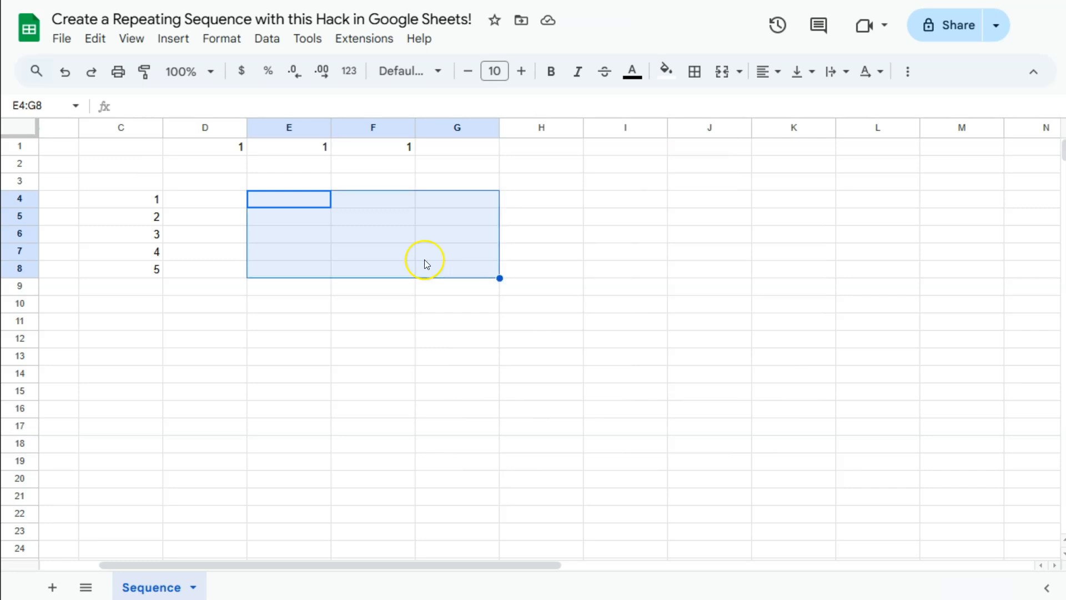
{"action": "left_click", "coordinate": [294, 200]}
{"action": "key", "text": "Down"}
{"action": "key", "text": "Down"}
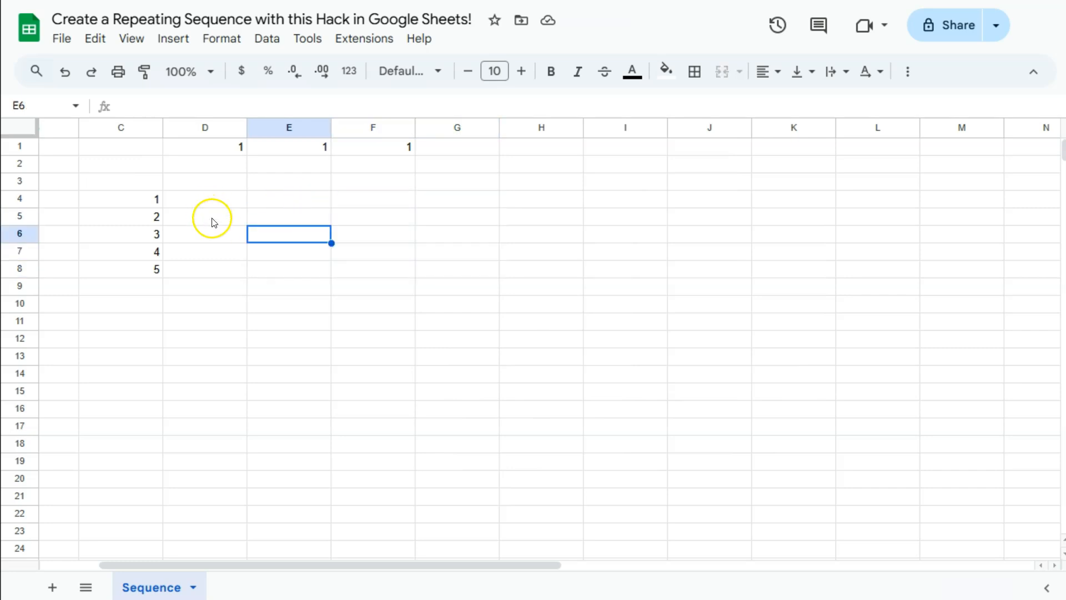
Step: Move the five-row sequence from column C to column B, starting at B4
{"action": "left_click_drag", "start_coordinate": [142, 197], "coordinate": [46, 199]}
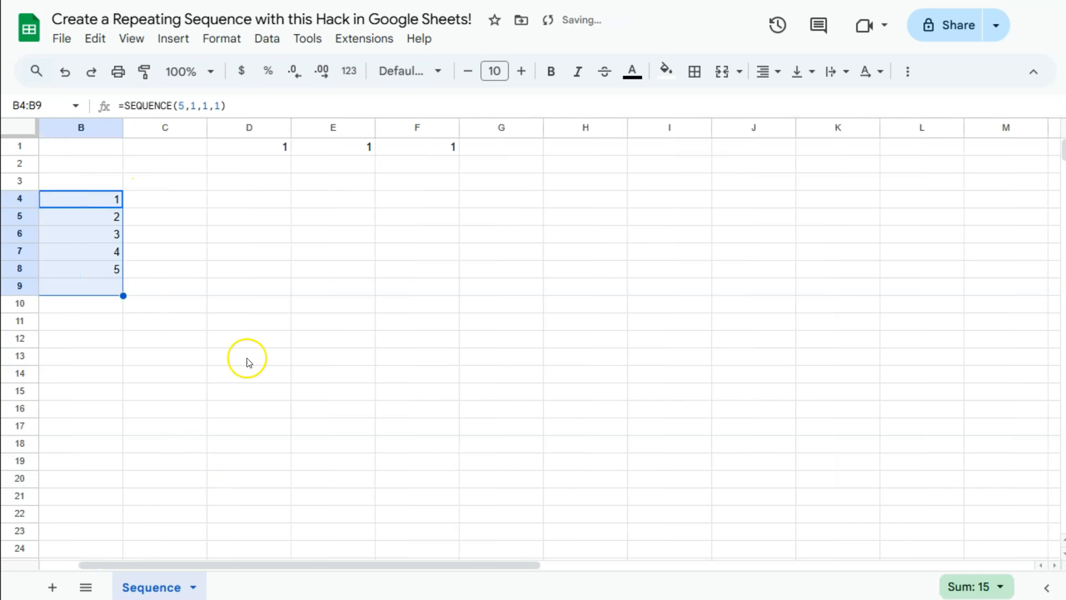
{"action": "left_click", "coordinate": [226, 201]}
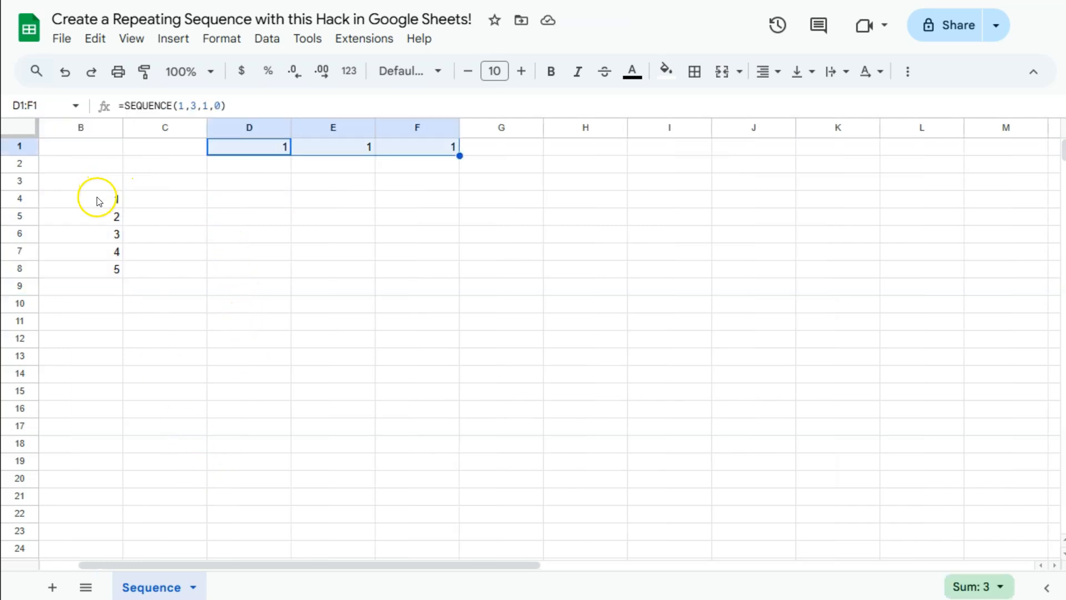
Step: Review the sequence in B4:B8, the row D1:F1 and the three empty output columns in D4:F8
{"action": "left_click_drag", "start_coordinate": [95, 198], "coordinate": [92, 276]}
{"action": "left_click_drag", "start_coordinate": [266, 146], "coordinate": [405, 147]}
{"action": "left_click_drag", "start_coordinate": [265, 199], "coordinate": [385, 268]}
{"action": "left_click_drag", "start_coordinate": [242, 201], "coordinate": [247, 268]}
{"action": "left_click_drag", "start_coordinate": [310, 201], "coordinate": [316, 268]}
{"action": "left_click_drag", "start_coordinate": [389, 202], "coordinate": [389, 269]}
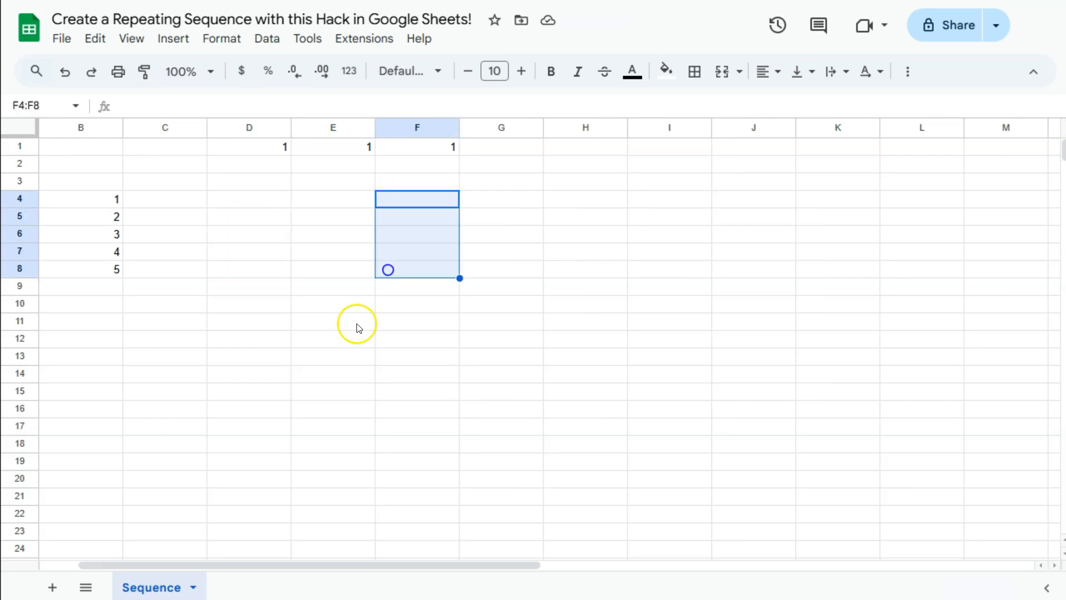
Step: Enter an ArrayFormula in D4 that multiplies the column B4:B8 by the row D1:F1
{"action": "left_click", "coordinate": [277, 202]}
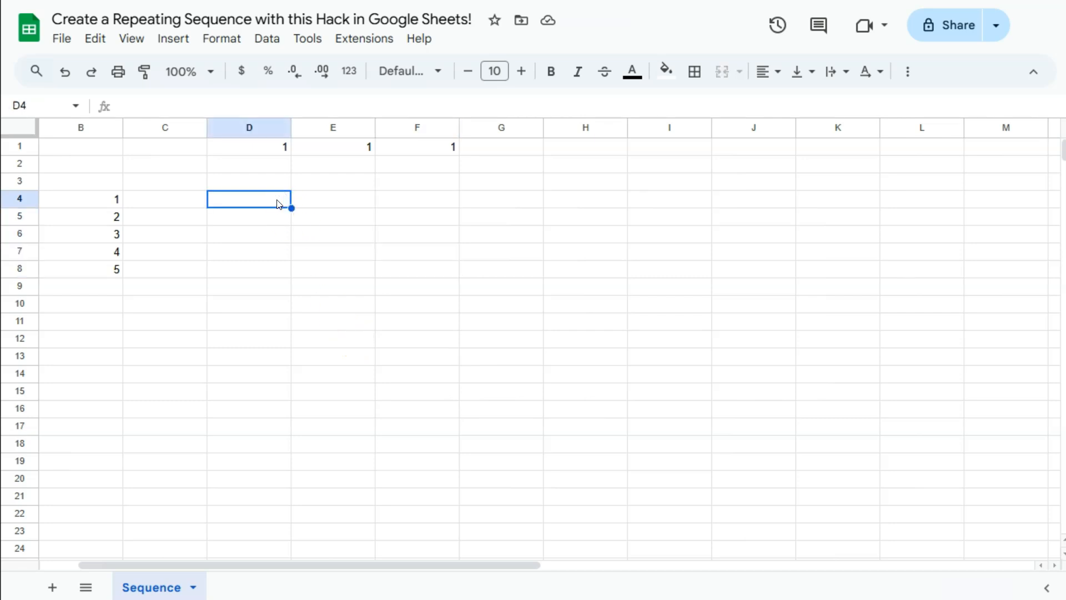
{"action": "type", "text": "="}
{"action": "left_click_drag", "start_coordinate": [105, 201], "coordinate": [97, 278]}
{"action": "type", "text": "*"}
{"action": "left_click_drag", "start_coordinate": [248, 153], "coordinate": [410, 146]}
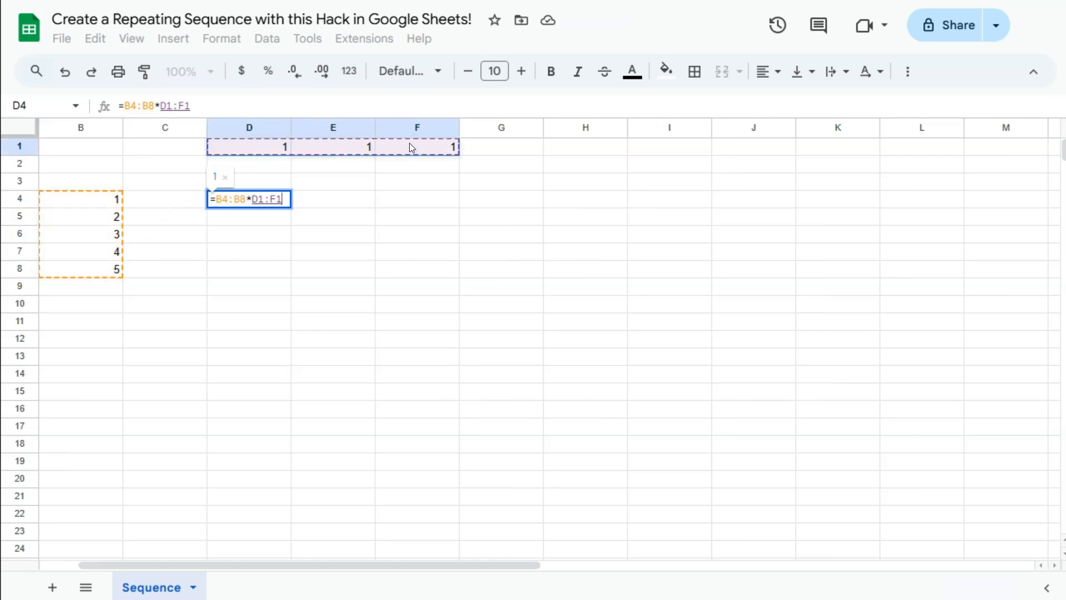
{"action": "left_click", "coordinate": [217, 201]}
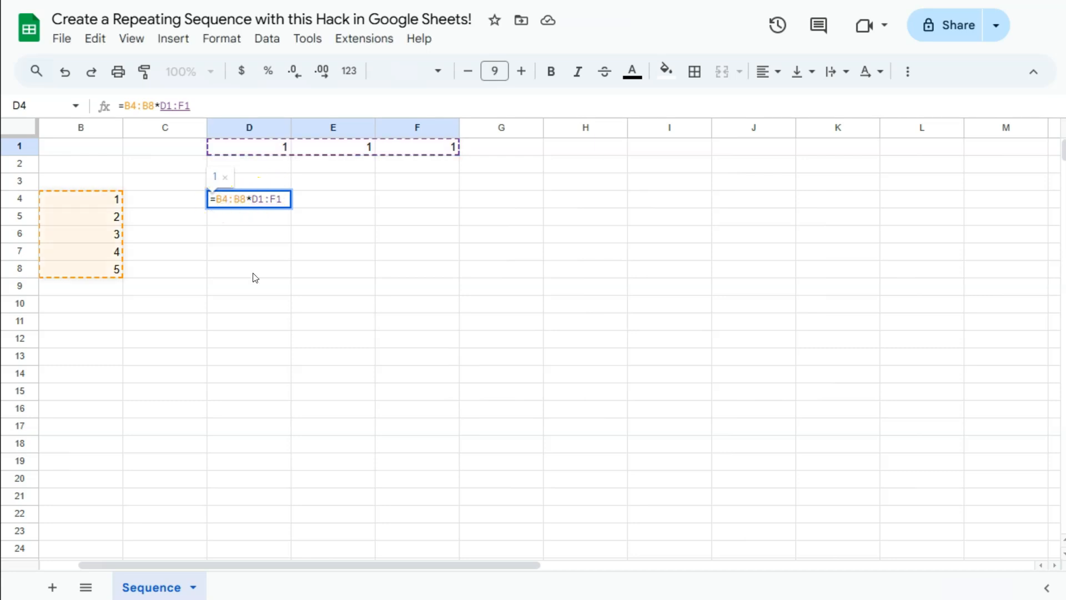
{"action": "key", "text": "ctrl+shift+Return"}
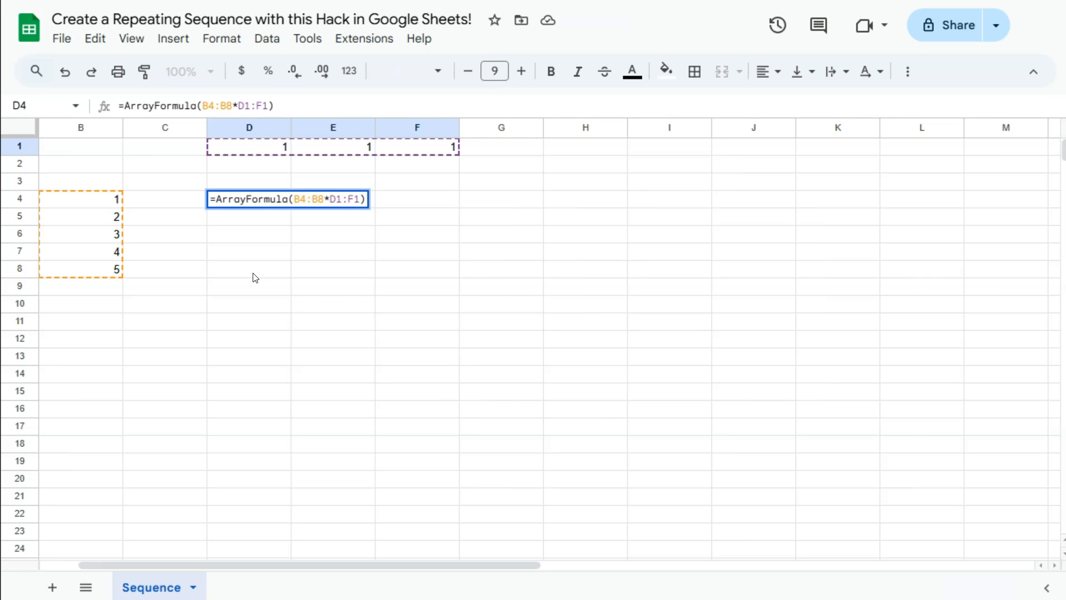
{"action": "key", "text": "Return"}
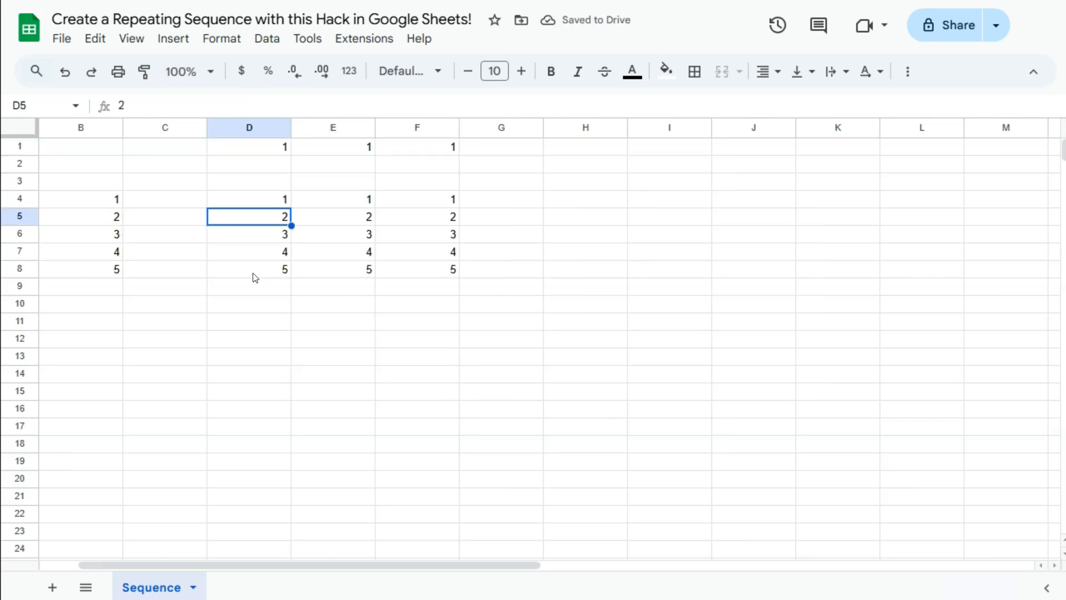
Step: Review the three-column output block D4:F8 and the space below it in column D for stacking the values
{"action": "left_click_drag", "start_coordinate": [276, 201], "coordinate": [415, 281]}
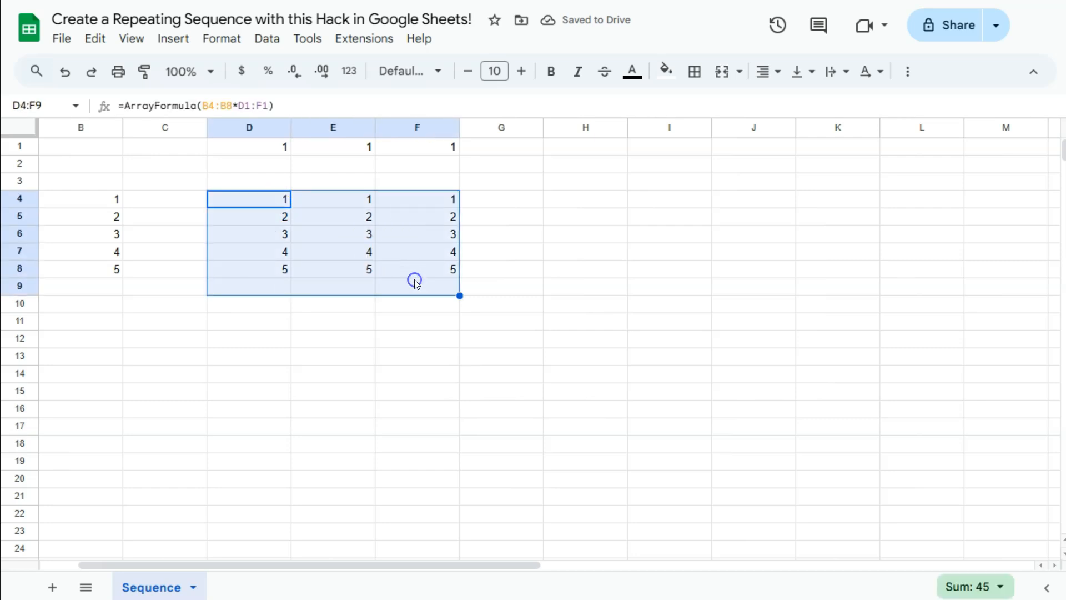
{"action": "left_click_drag", "start_coordinate": [282, 206], "coordinate": [254, 476]}
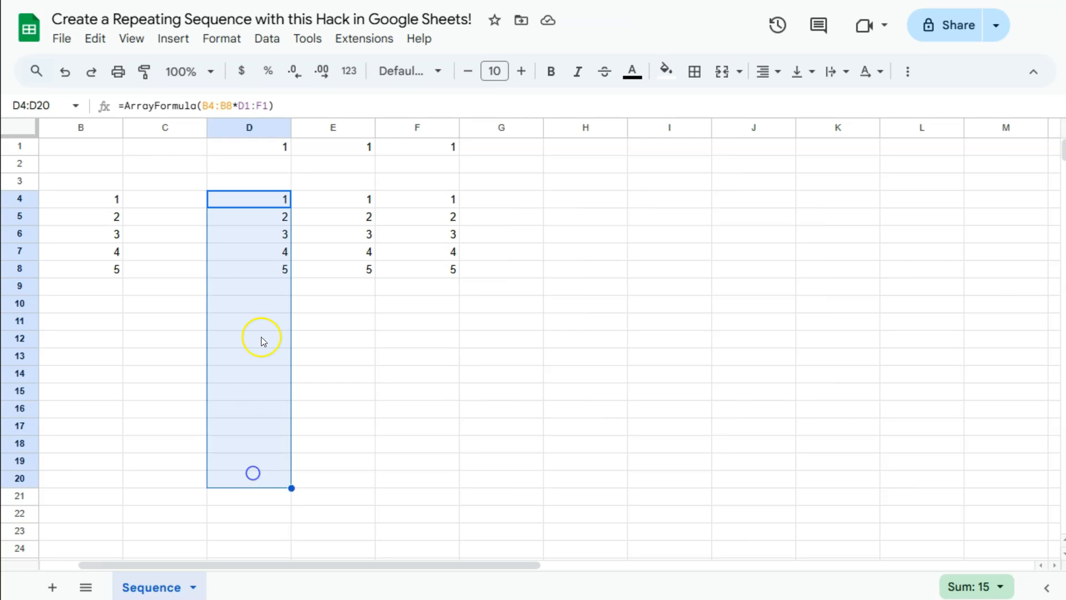
{"action": "left_click_drag", "start_coordinate": [262, 197], "coordinate": [270, 444]}
{"action": "left_click", "coordinate": [360, 369]}
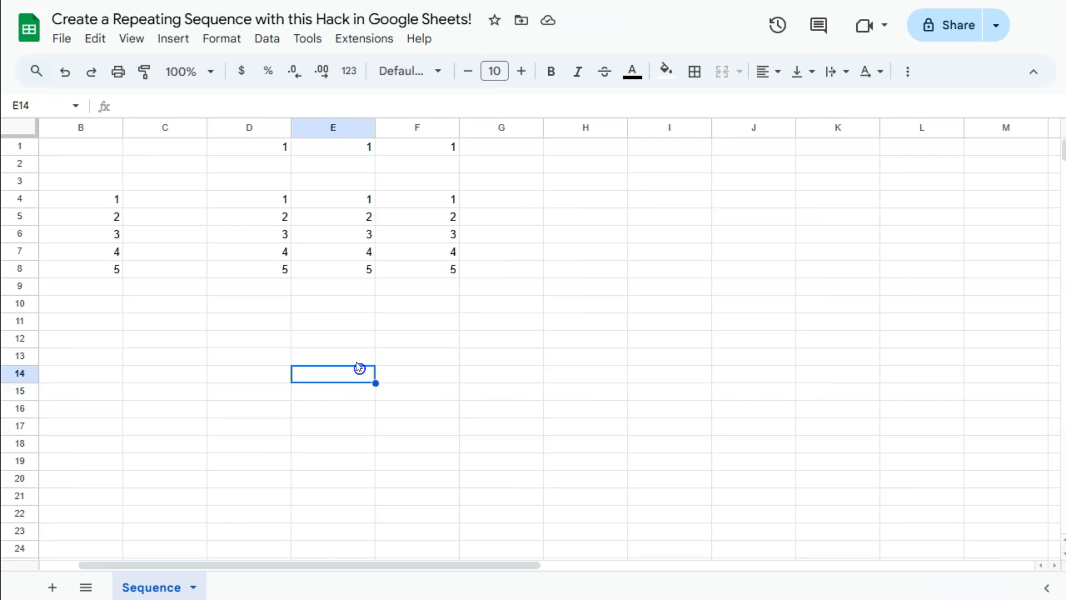
Step: Wrap the B4:B8*D1:F1 product in D4's ArrayFormula with TOCOL to stack it into one column
{"action": "left_click_drag", "start_coordinate": [260, 202], "coordinate": [268, 279]}
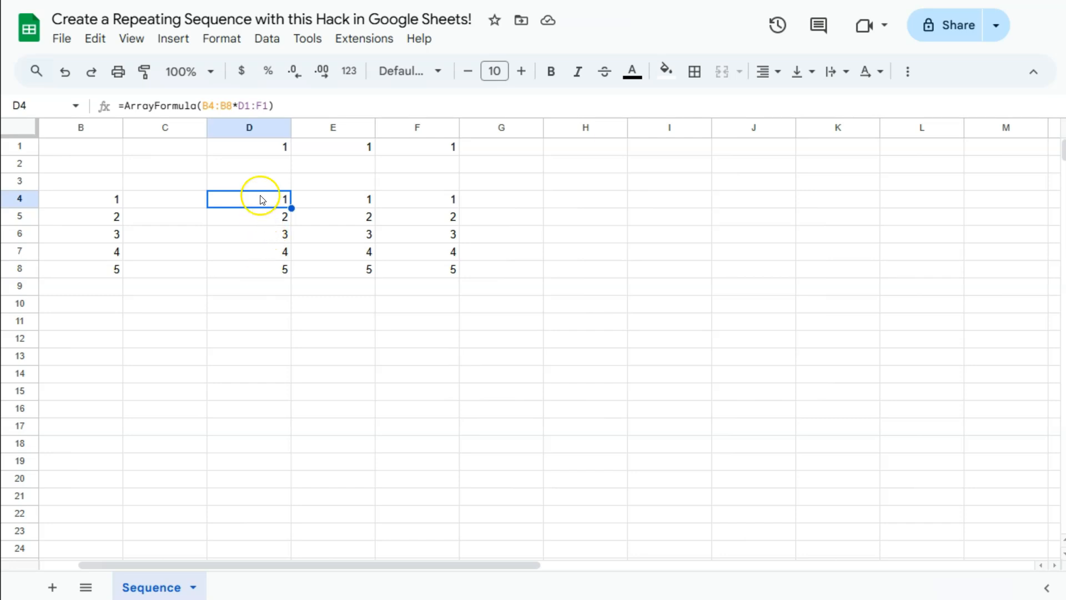
{"action": "left_click", "coordinate": [196, 106]}
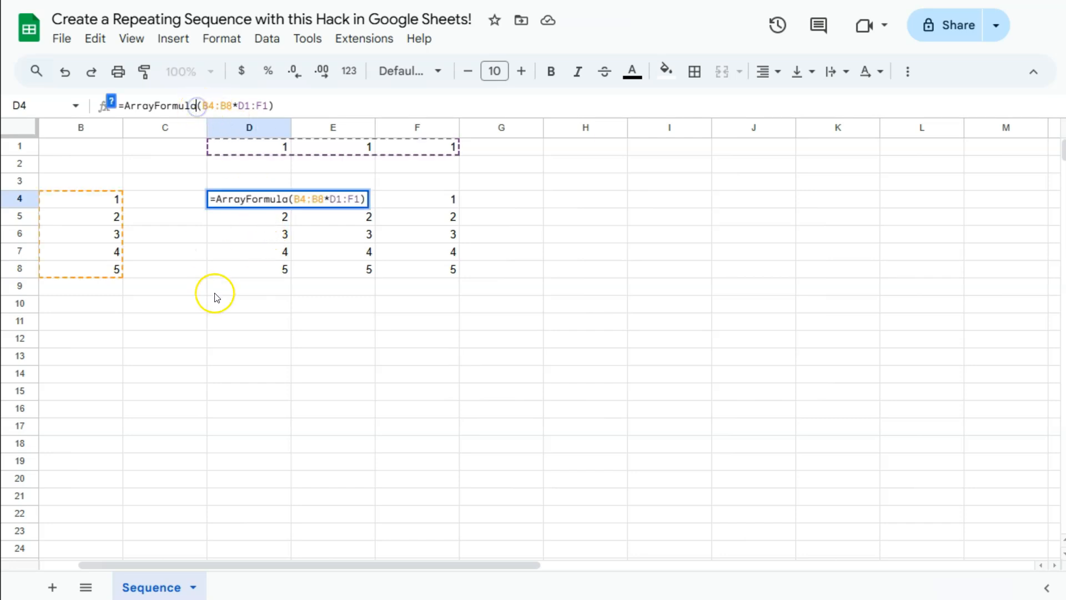
{"action": "type", "text": "("}
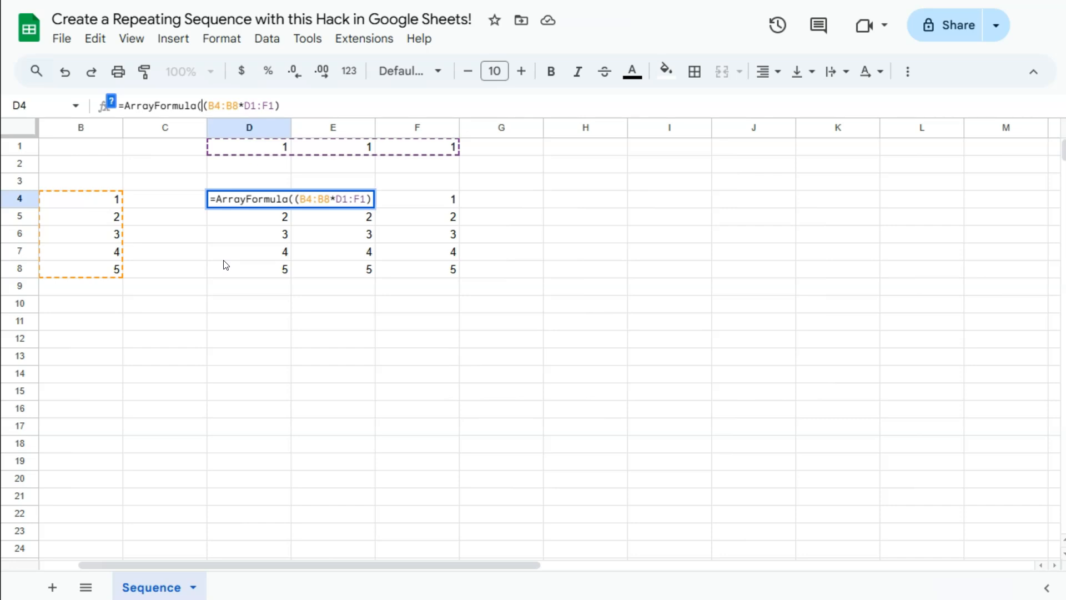
{"action": "type", "text": "TOCOL"}
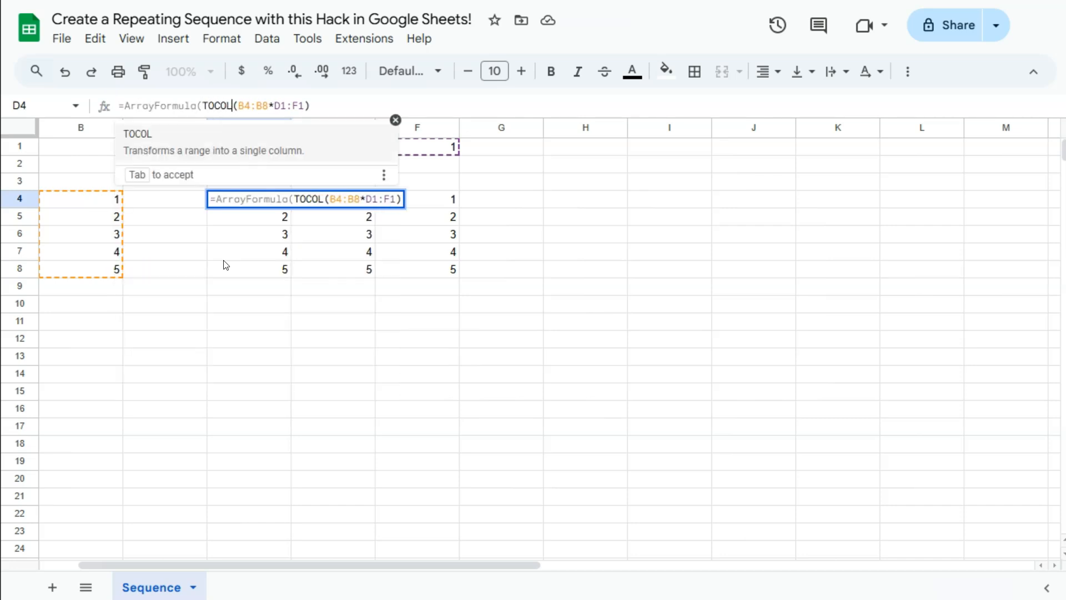
{"action": "left_click", "coordinate": [311, 105]}
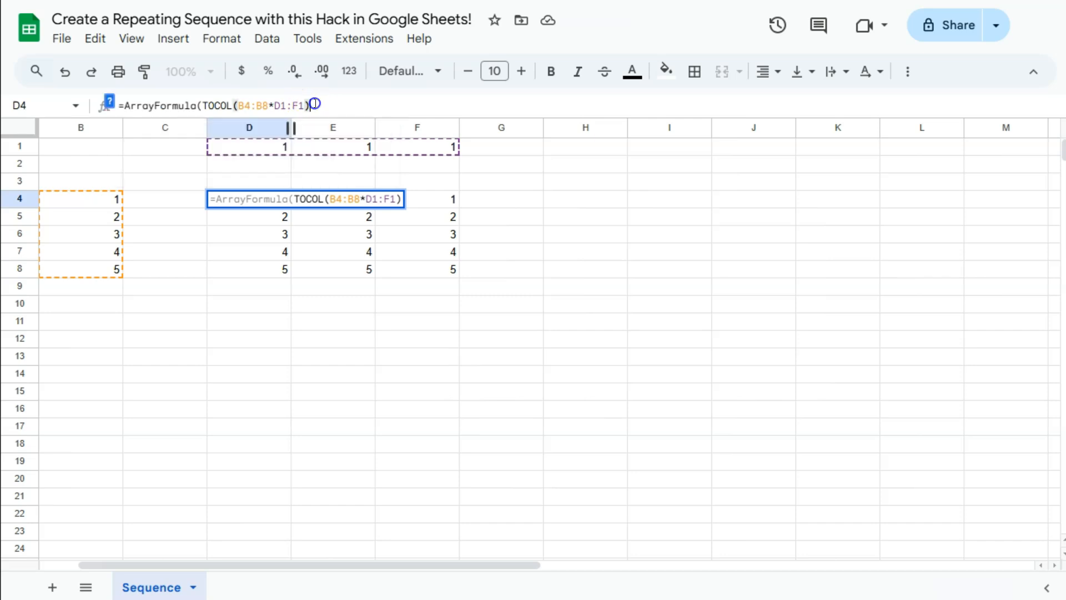
{"action": "key", "text": "Return"}
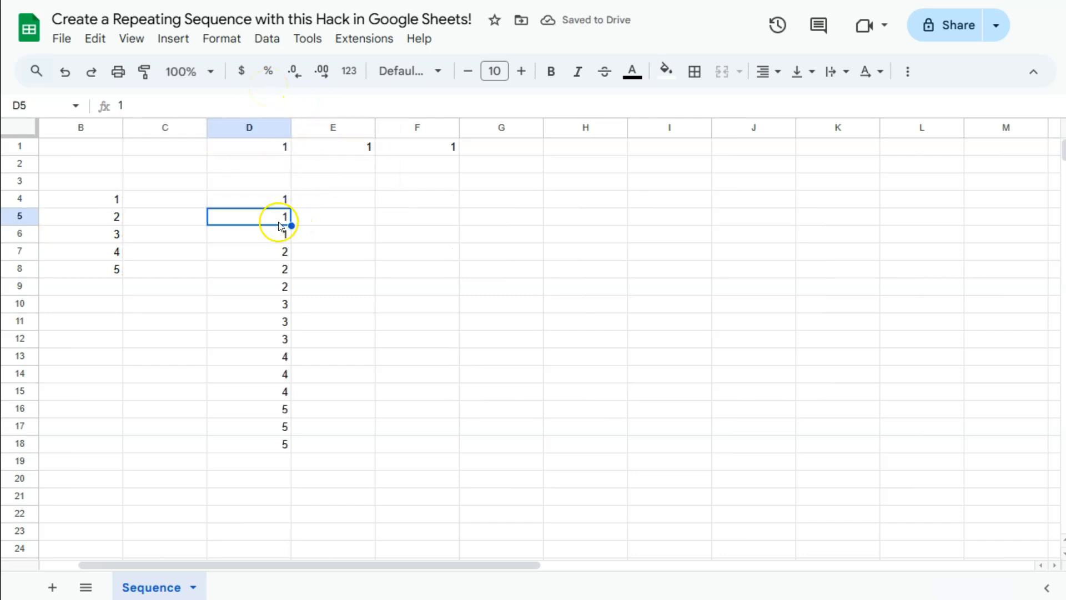
{"action": "left_click_drag", "start_coordinate": [262, 199], "coordinate": [262, 268]}
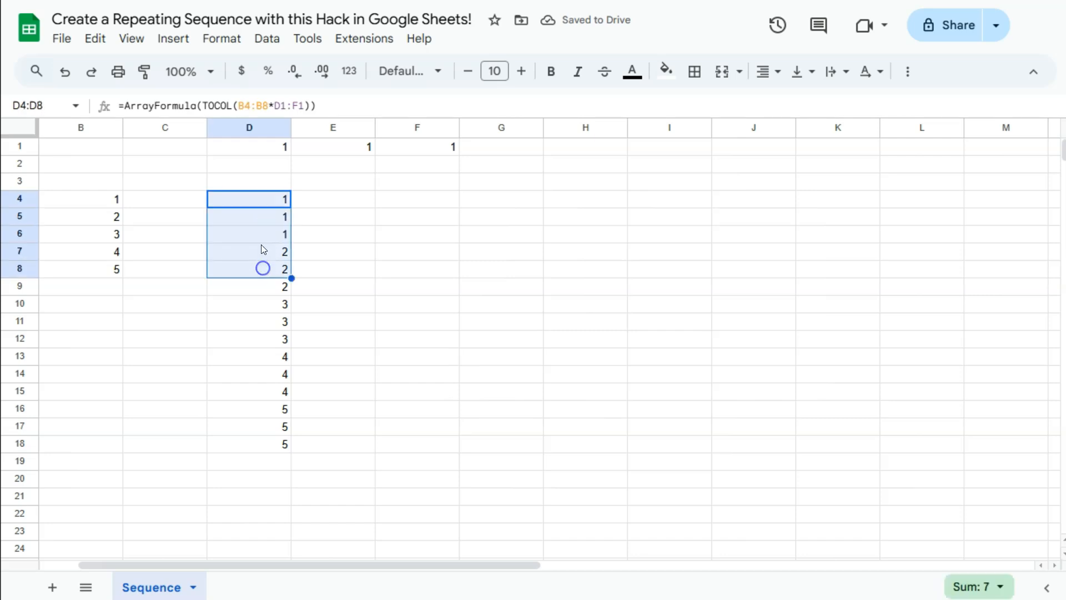
{"action": "left_click_drag", "start_coordinate": [254, 196], "coordinate": [257, 446]}
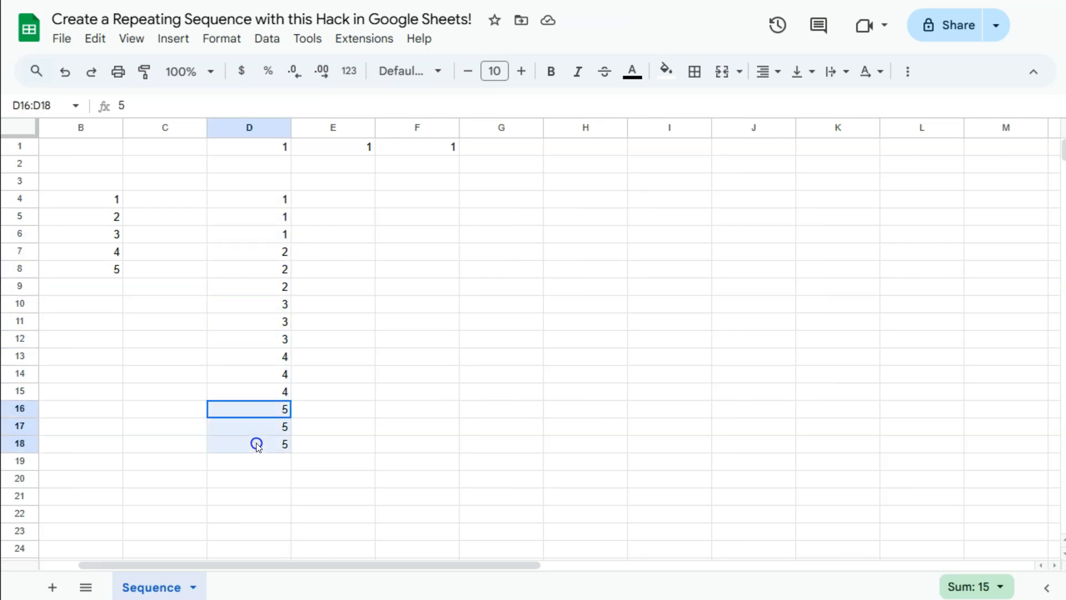
Step: Skip TOCOL's second argument in D4 and set its third to TRUE, so the values are scanned by column
{"action": "left_click", "coordinate": [274, 200]}
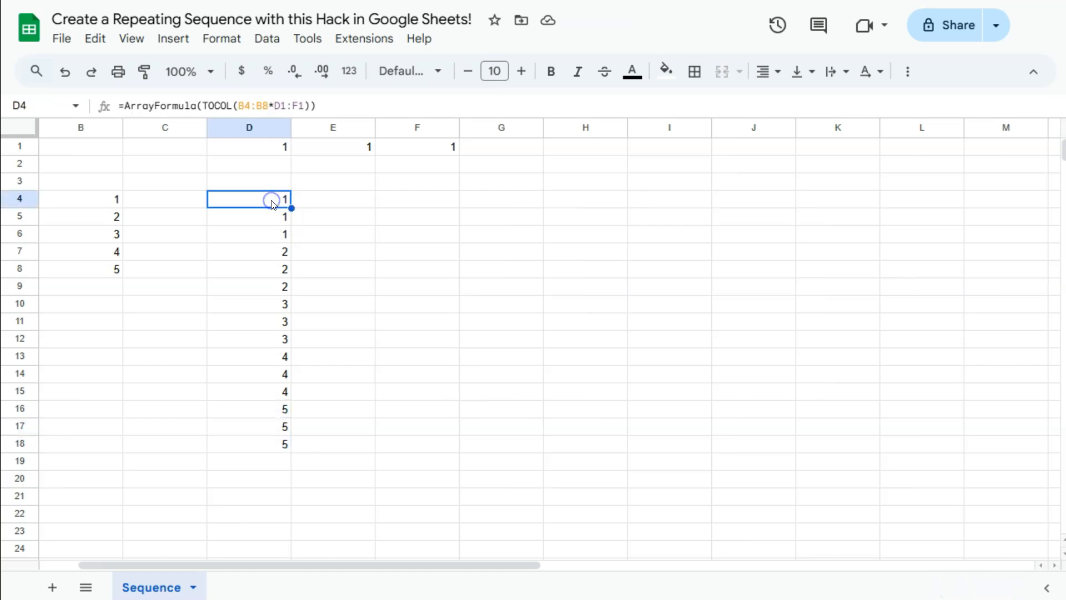
{"action": "left_click", "coordinate": [302, 106]}
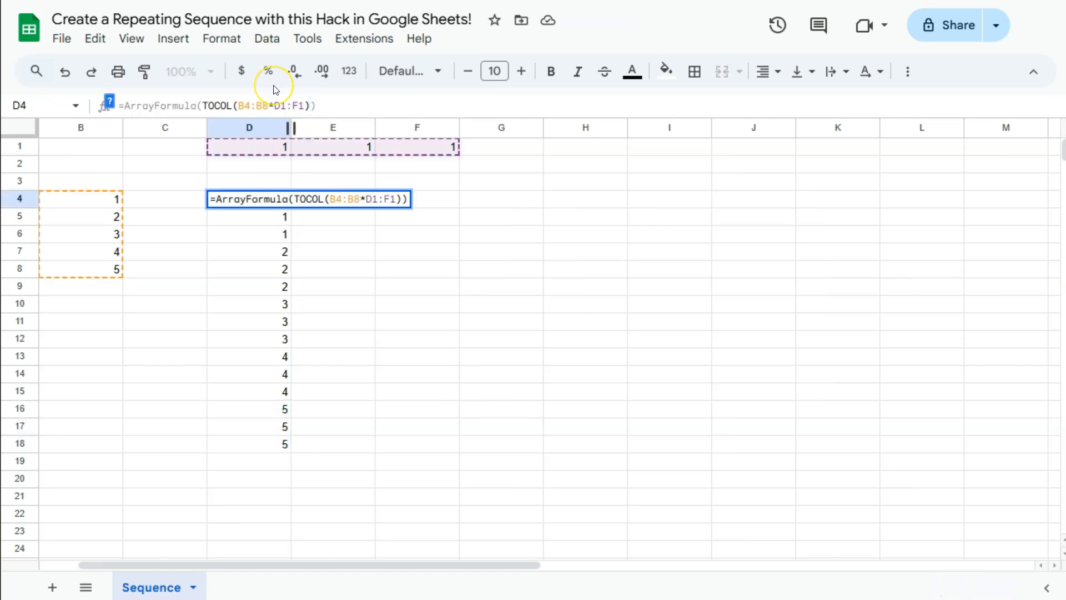
{"action": "type", "text": ".."}
{"action": "key", "text": "BackSpace"}
{"action": "key", "text": "BackSpace"}
{"action": "type", "text": ",,TRUE"}
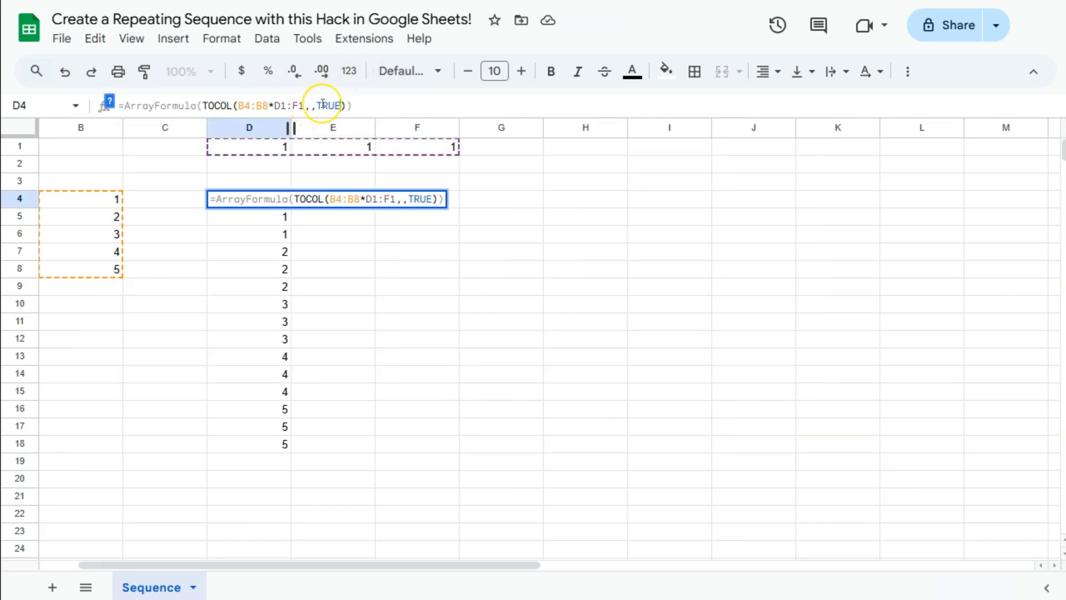
{"action": "key", "text": "Return"}
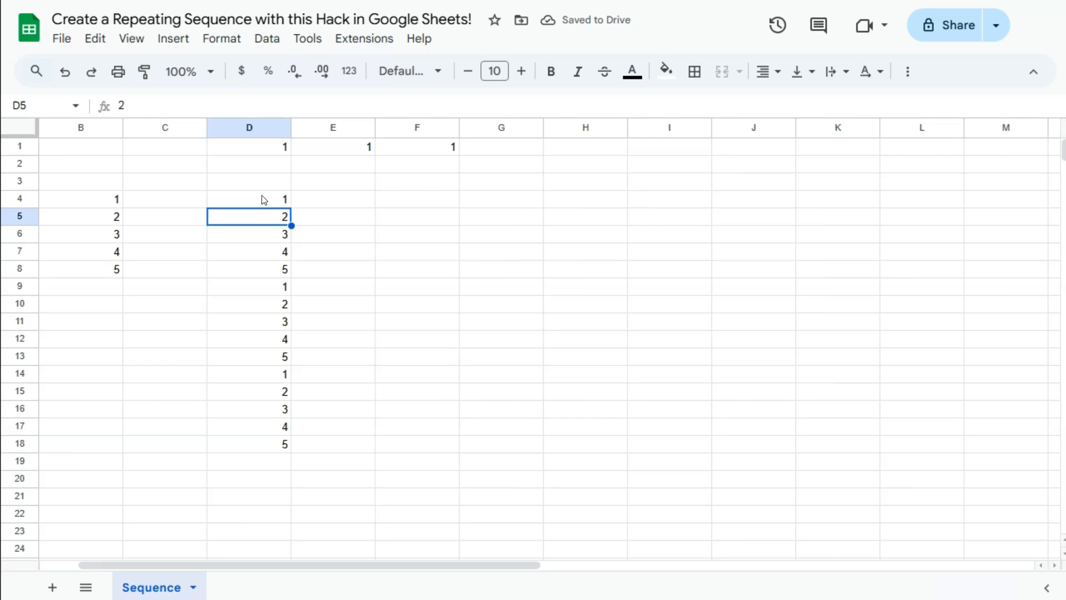
{"action": "left_click_drag", "start_coordinate": [262, 198], "coordinate": [259, 441]}
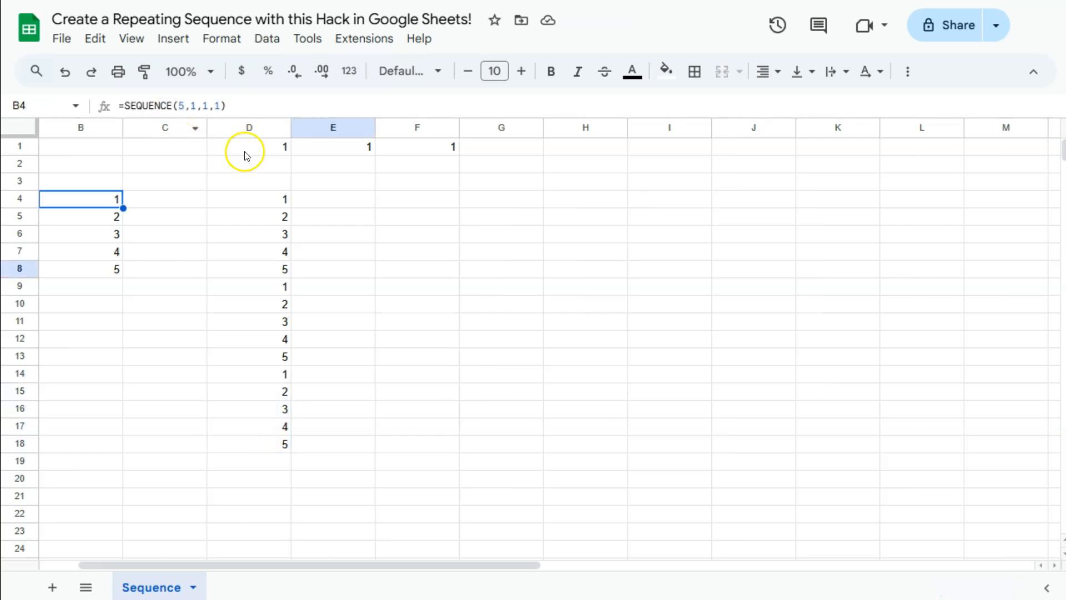
Step: Compare the SEQUENCE formulas in B4 and D1 that feed the repeating list
{"action": "left_click", "coordinate": [245, 151]}
{"action": "left_click", "coordinate": [106, 200]}
{"action": "left_click", "coordinate": [225, 150]}
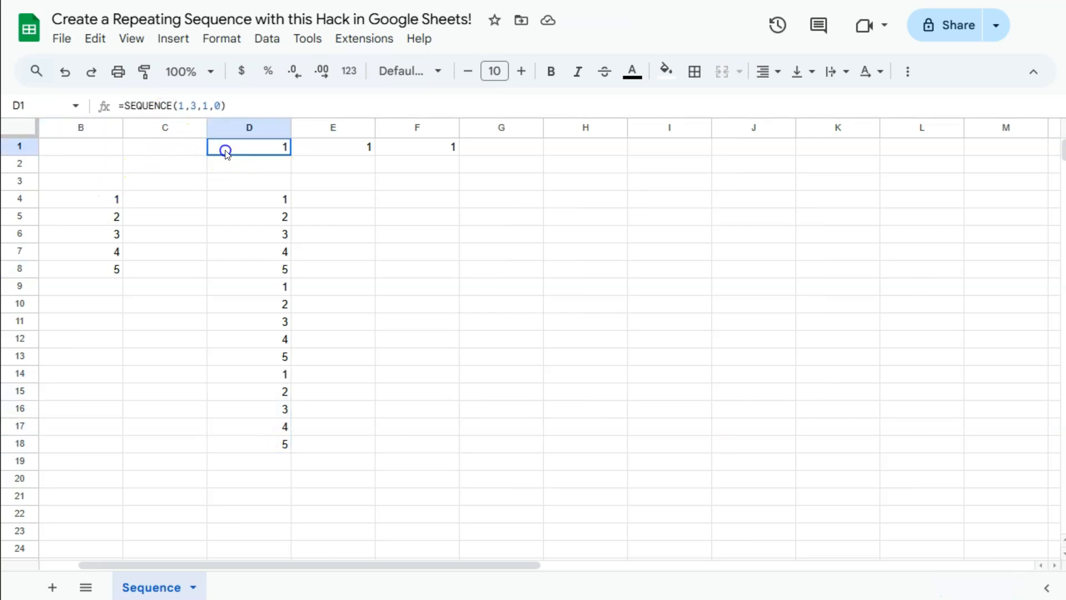
{"action": "left_click", "coordinate": [102, 201]}
{"action": "left_click", "coordinate": [242, 147]}
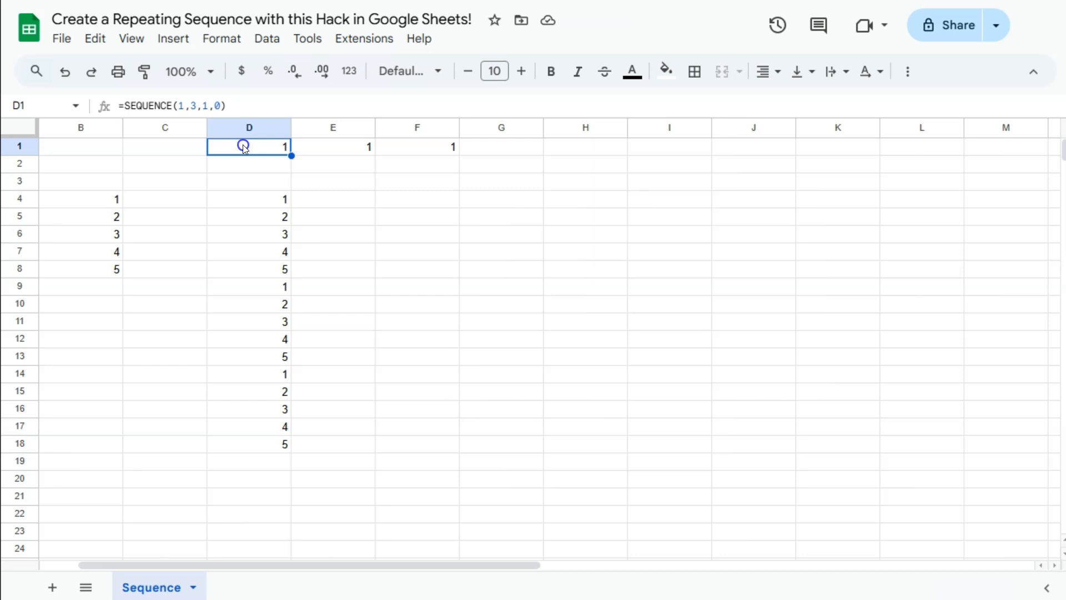
{"action": "left_click", "coordinate": [106, 200]}
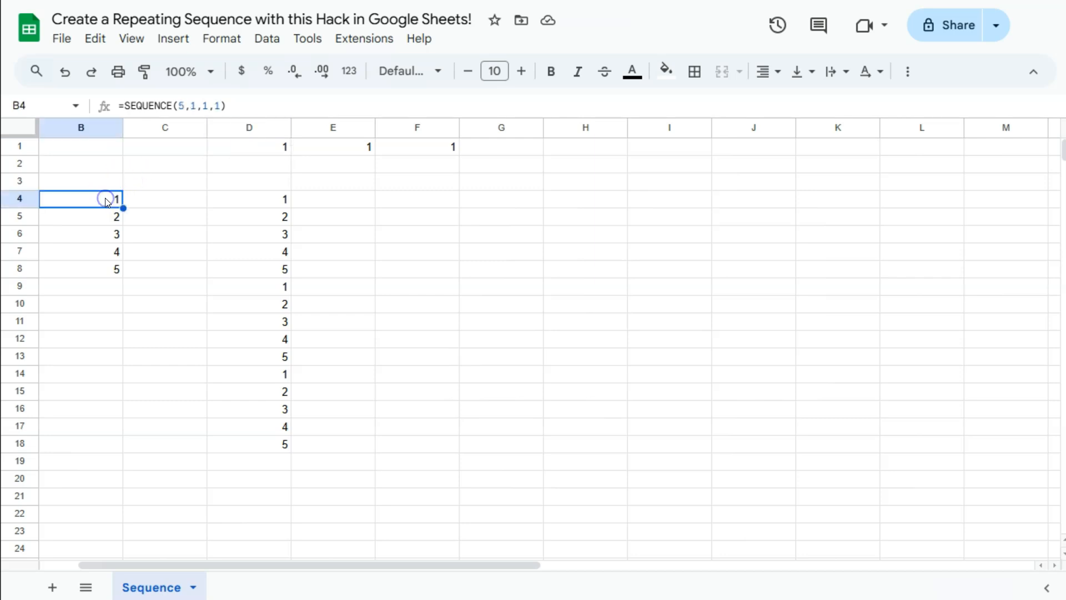
Step: Replace the B4:B8 reference in D4's formula with SEQUENCE(5,1,1,1)
{"action": "left_click", "coordinate": [240, 205]}
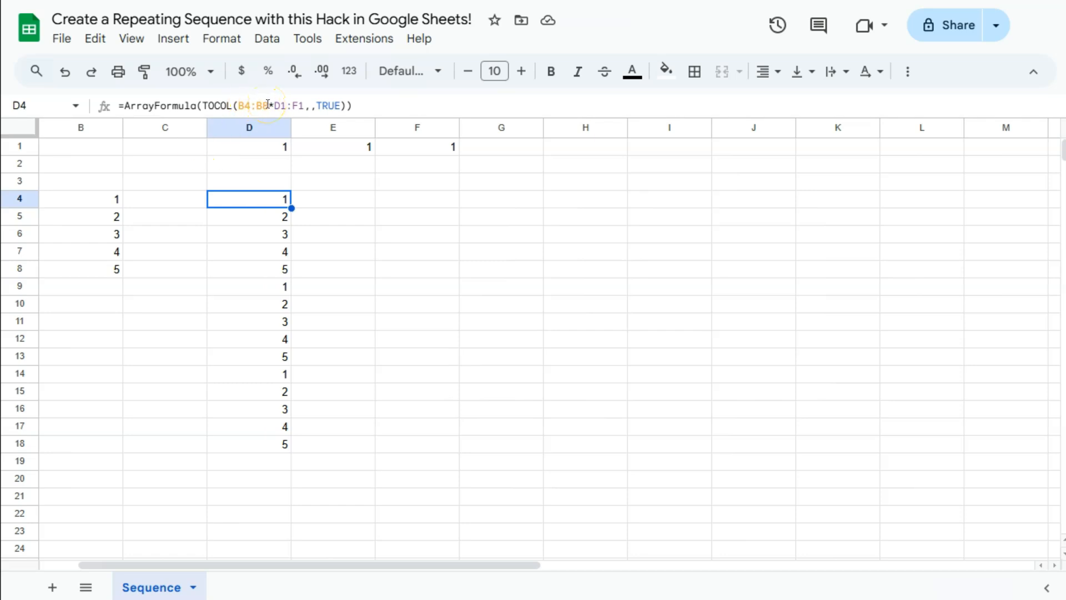
{"action": "left_click_drag", "start_coordinate": [269, 110], "coordinate": [242, 109]}
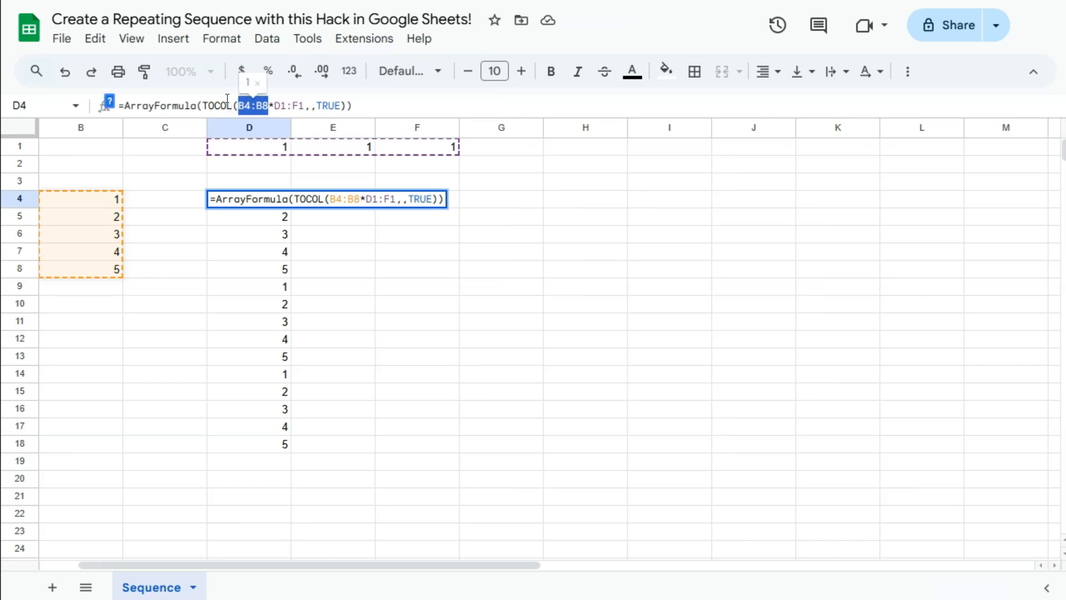
{"action": "key", "text": "BackSpace"}
{"action": "type", "text": "Seq"}
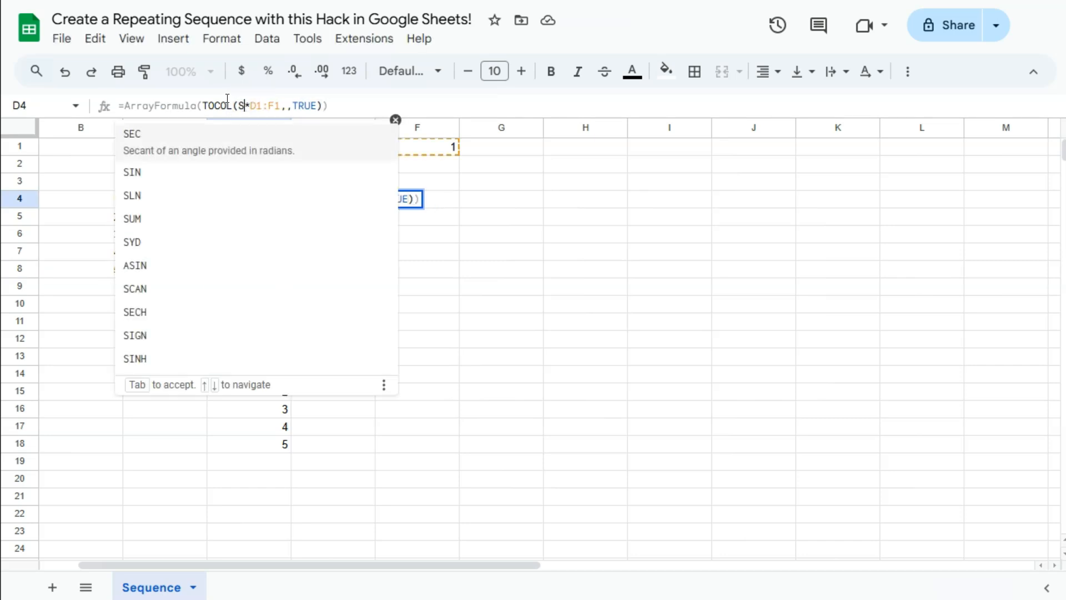
{"action": "left_click", "coordinate": [176, 148]}
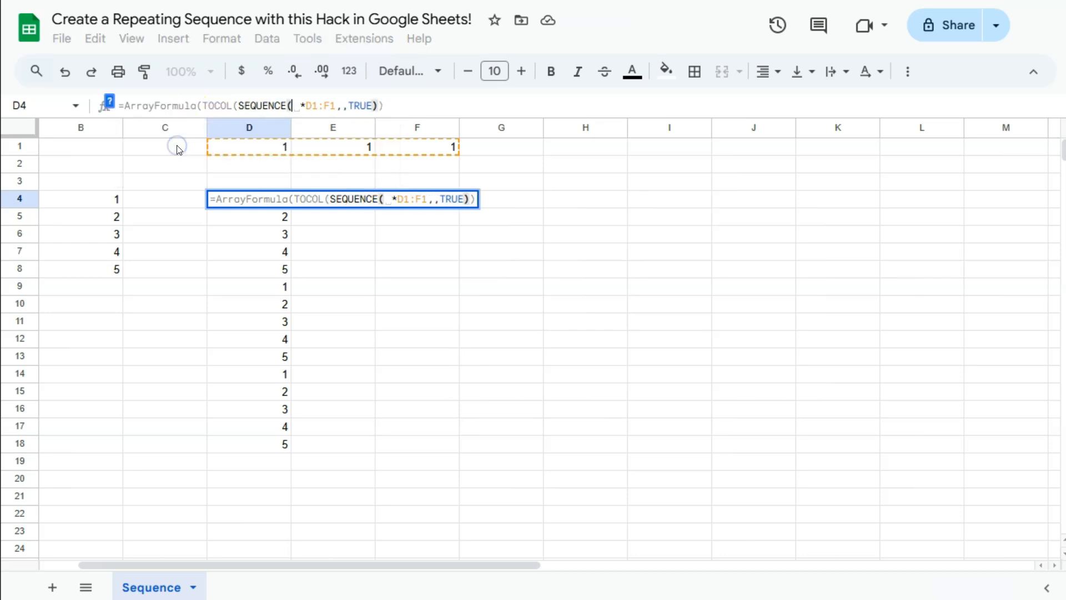
{"action": "type", "text": "5"}
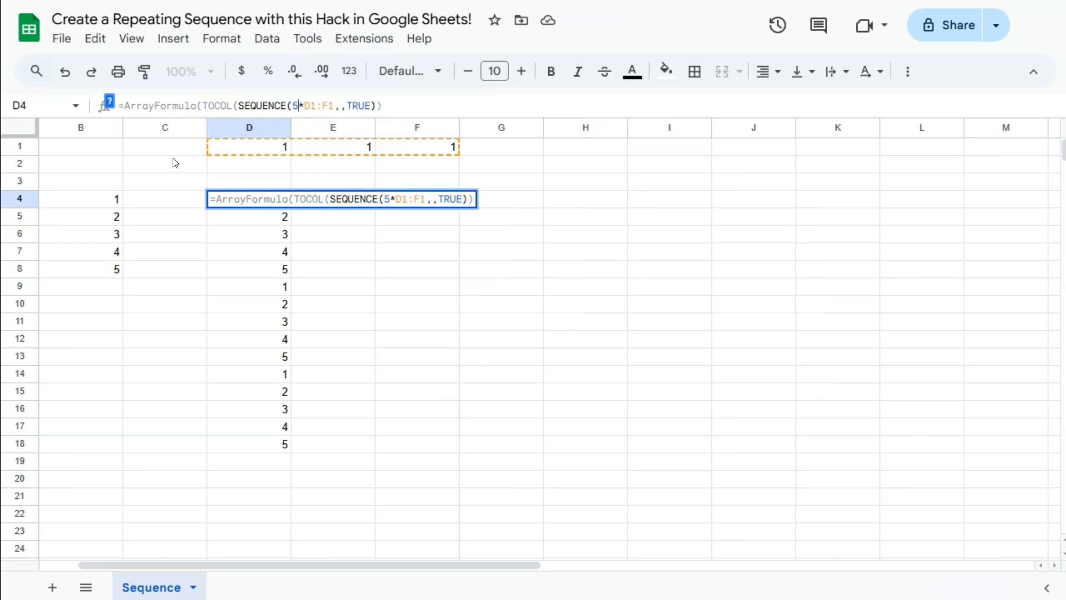
{"action": "type", "text": ",1,1"}
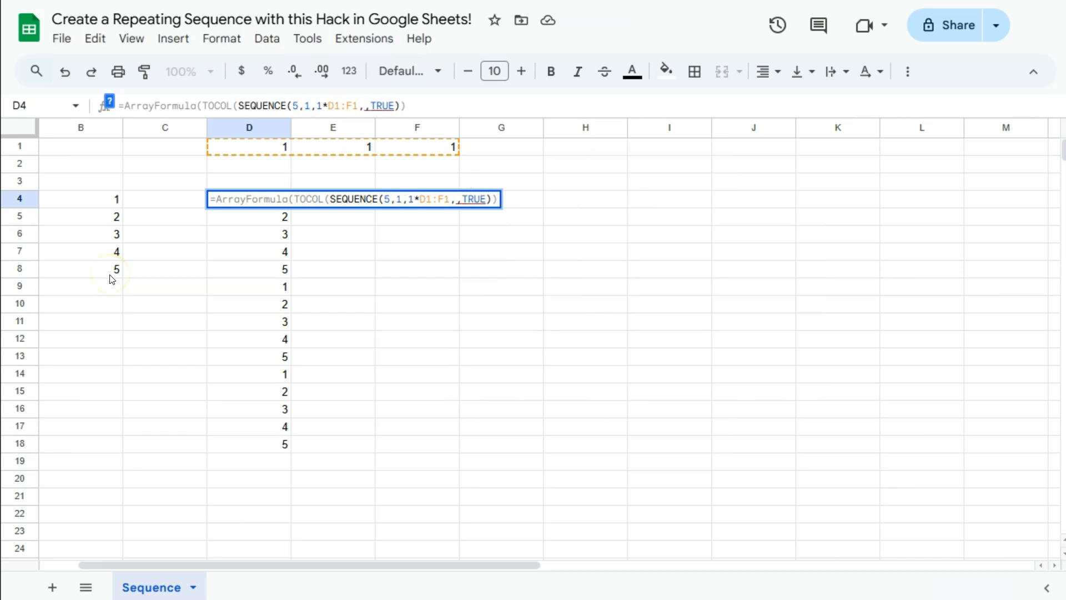
{"action": "type", "text": ",1"}
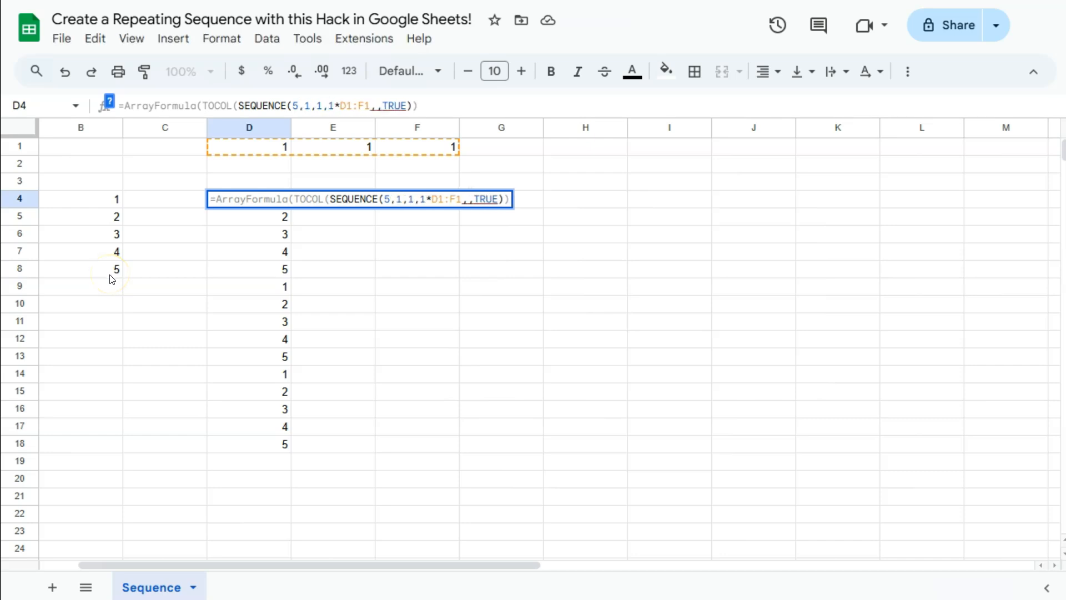
{"action": "type", "text": ")"}
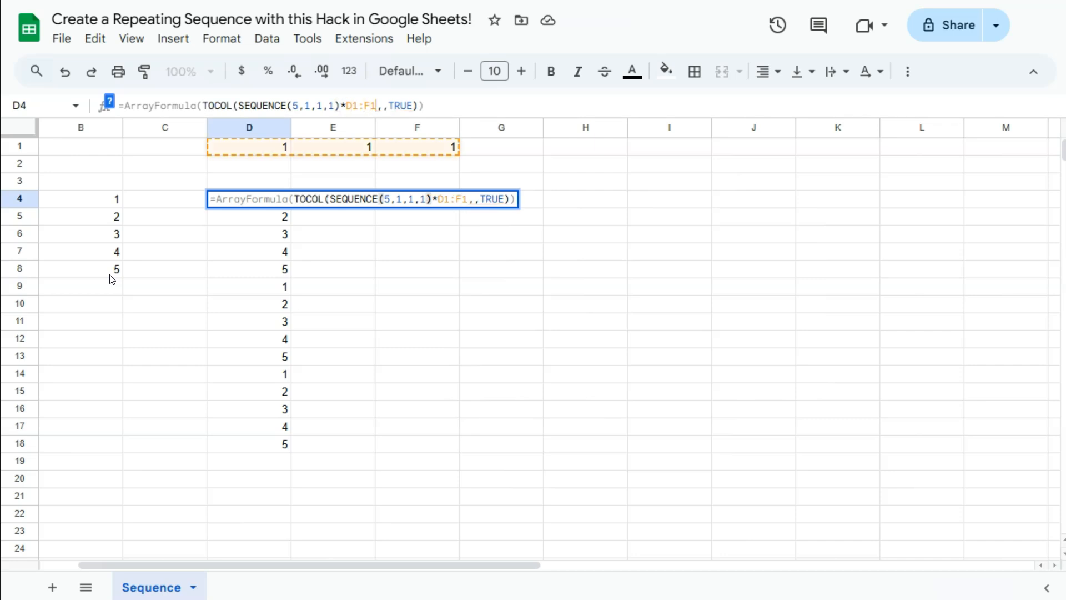
Step: Replace the D1:F1 reference in D4's formula with SEQUENCE(1,3,1,0) and commit the formula
{"action": "key", "text": "BackSpace"}
{"action": "key", "text": "BackSpace"}
{"action": "key", "text": "BackSpace"}
{"action": "key", "text": "BackSpace"}
{"action": "key", "text": "BackSpace"}
{"action": "type", "text": "Se"}
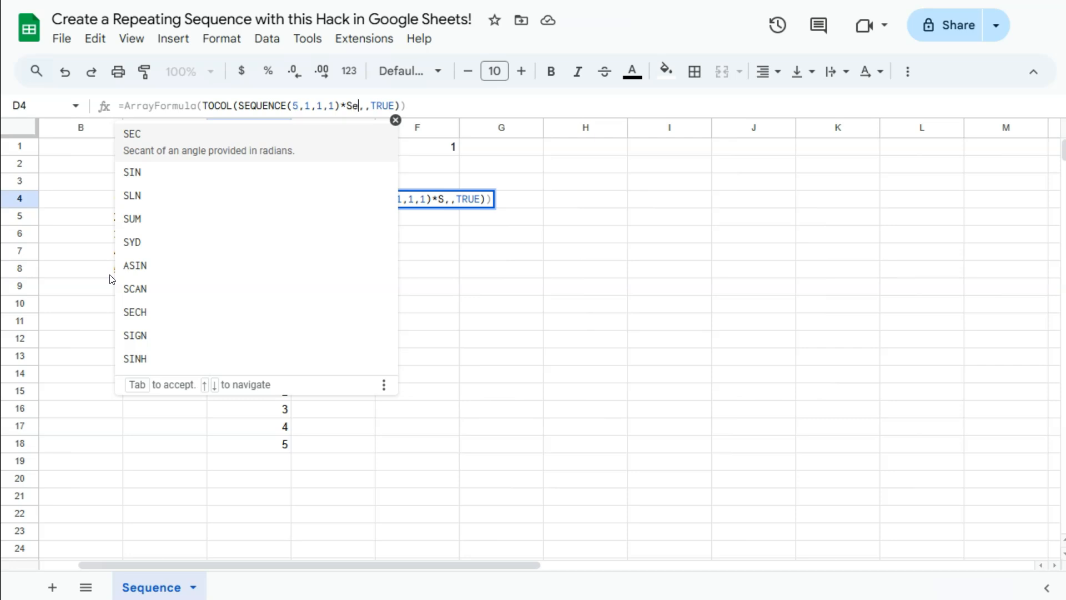
{"action": "type", "text": "q"}
{"action": "left_click", "coordinate": [217, 133]}
{"action": "type", "text": "1,"}
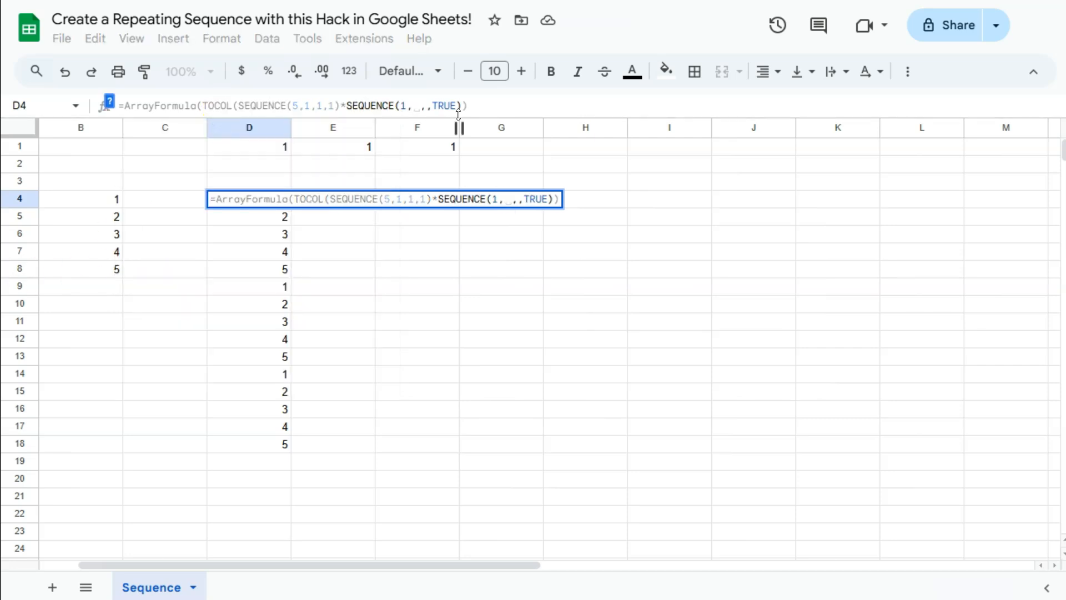
{"action": "type", "text": "3"}
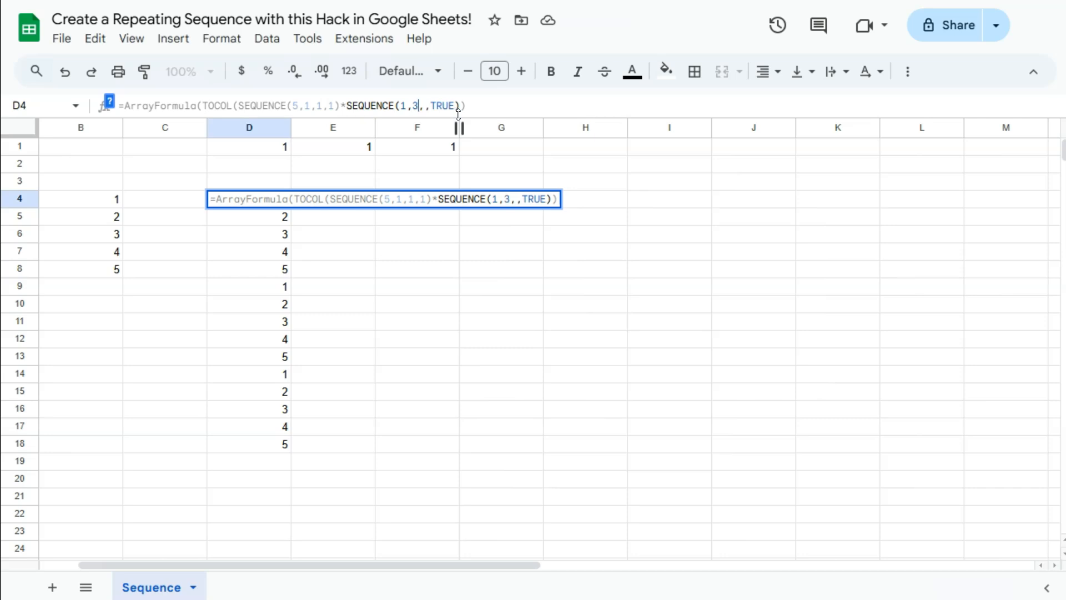
{"action": "double_click", "coordinate": [415, 105]}
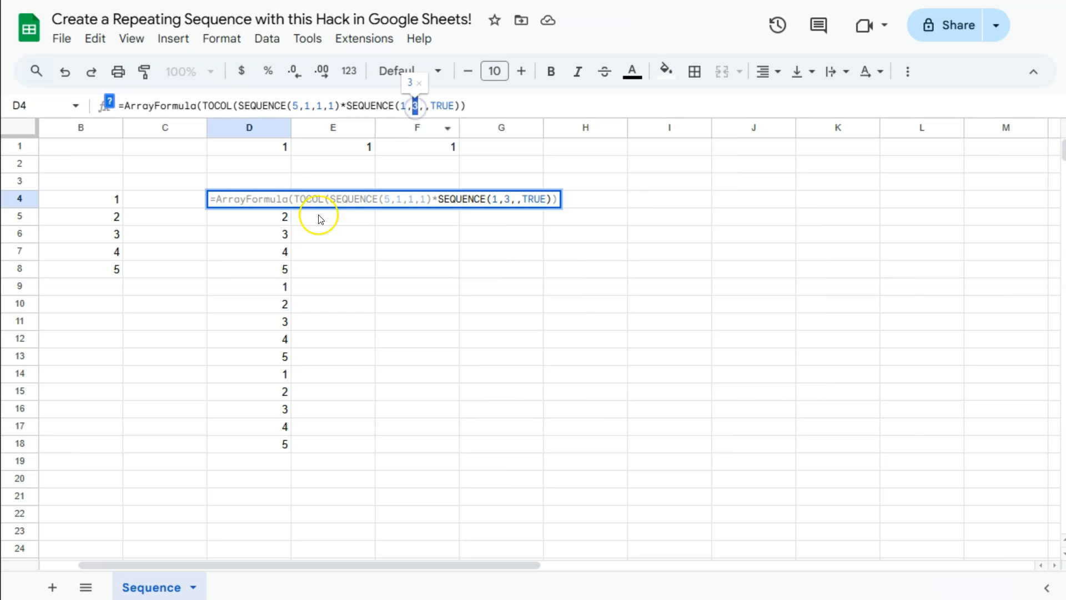
{"action": "key", "text": "Right"}
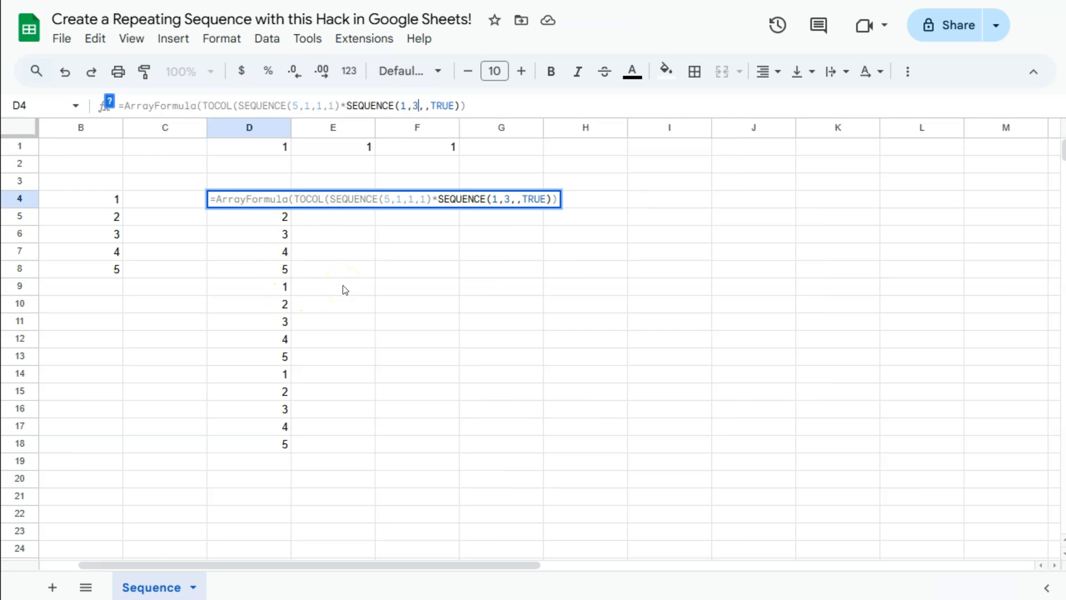
{"action": "type", "text": ","}
{"action": "type", "text": "1,0"}
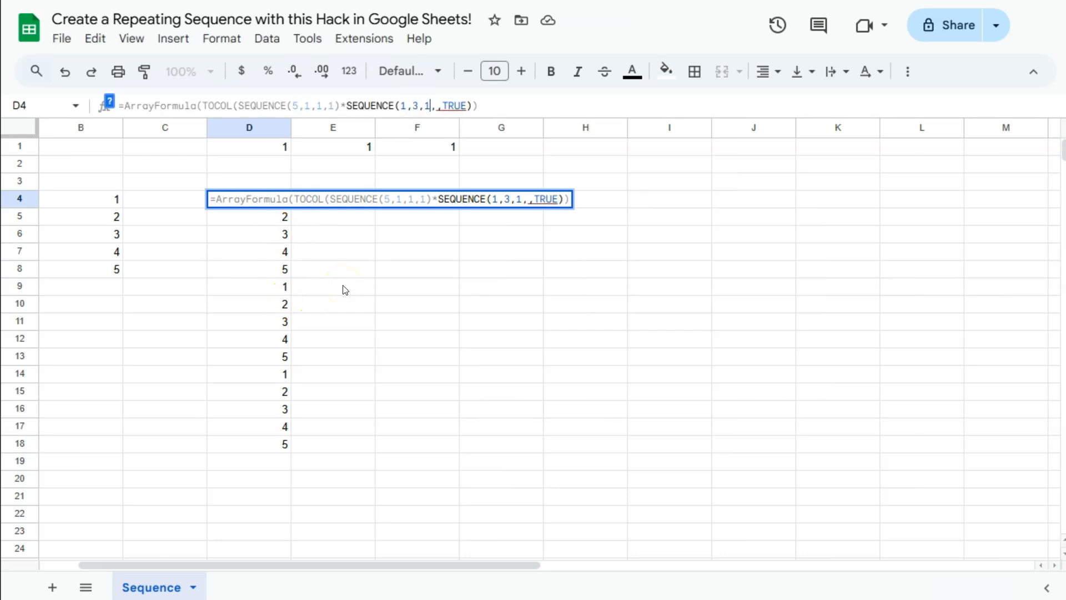
{"action": "type", "text": "),"}
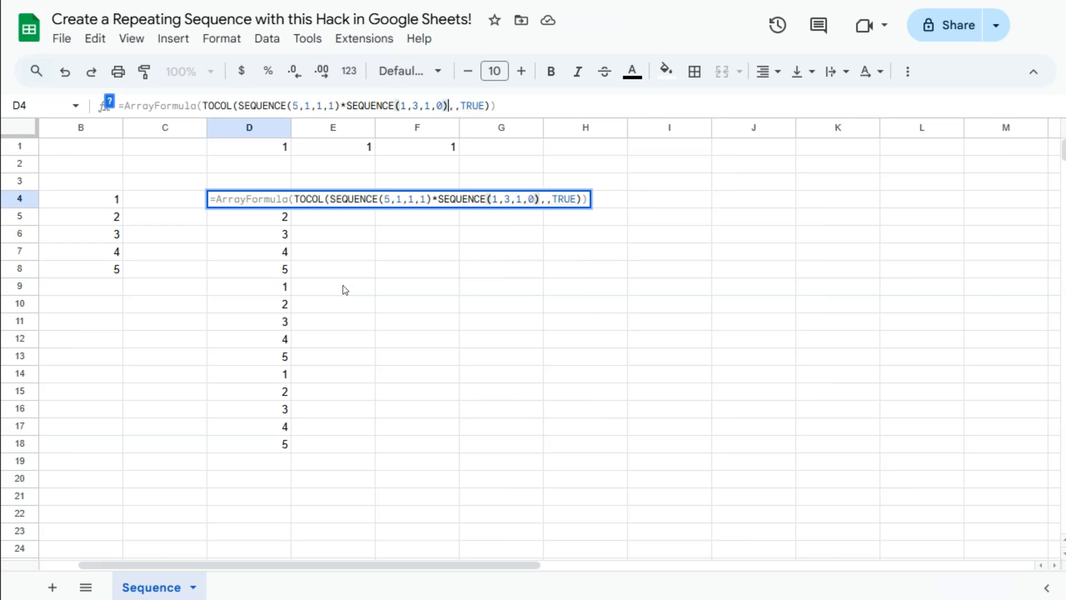
{"action": "key", "text": "Return"}
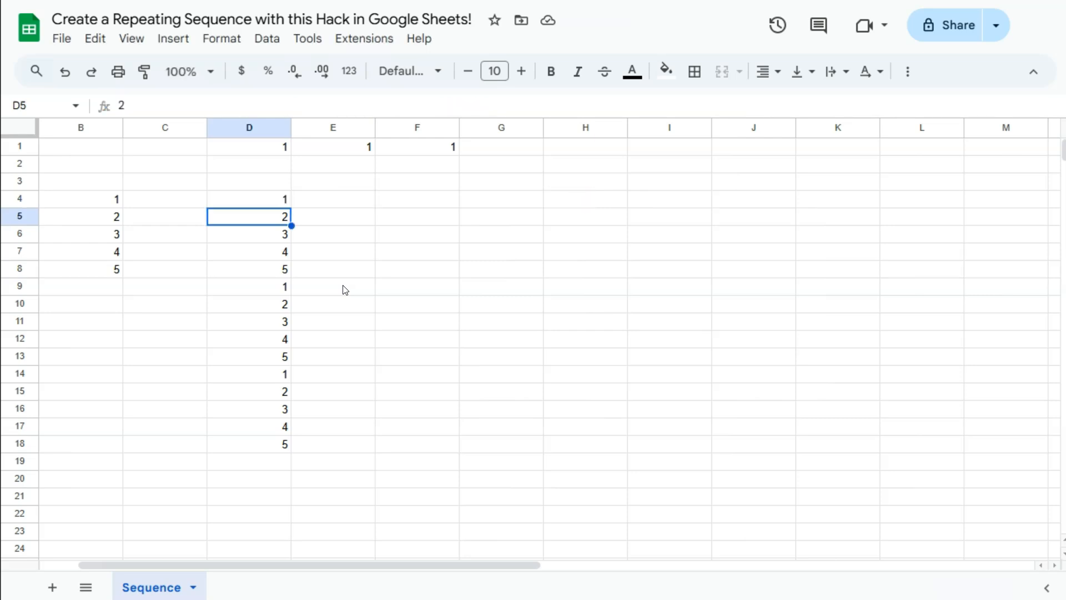
{"action": "left_click", "coordinate": [270, 411]}
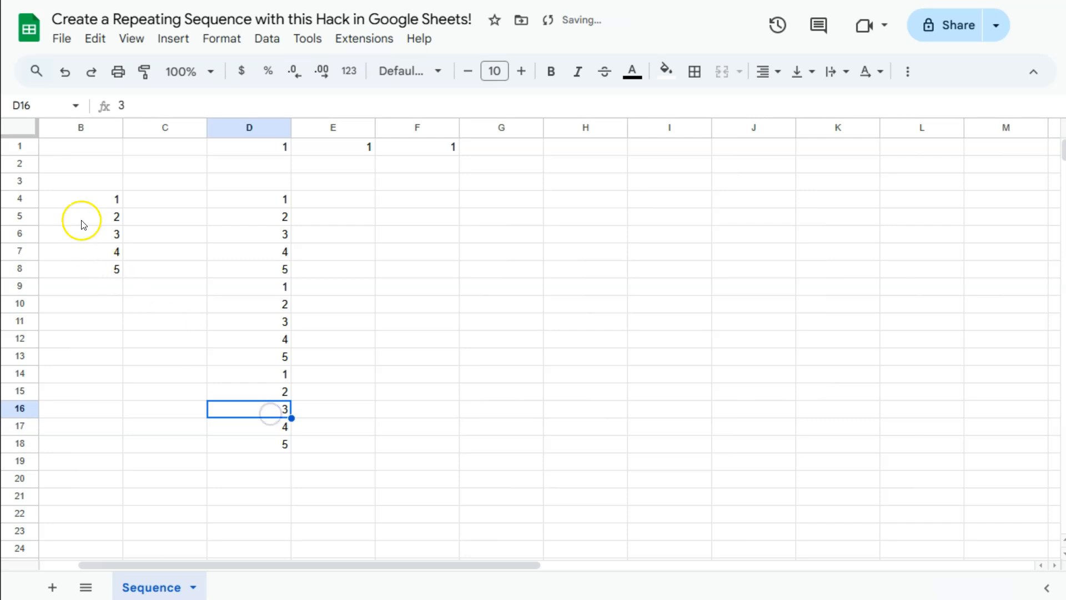
Step: Delete the helper SEQUENCE formulas in B4 and D1, and move D4's ArrayFormula to D2
{"action": "left_click", "coordinate": [104, 199]}
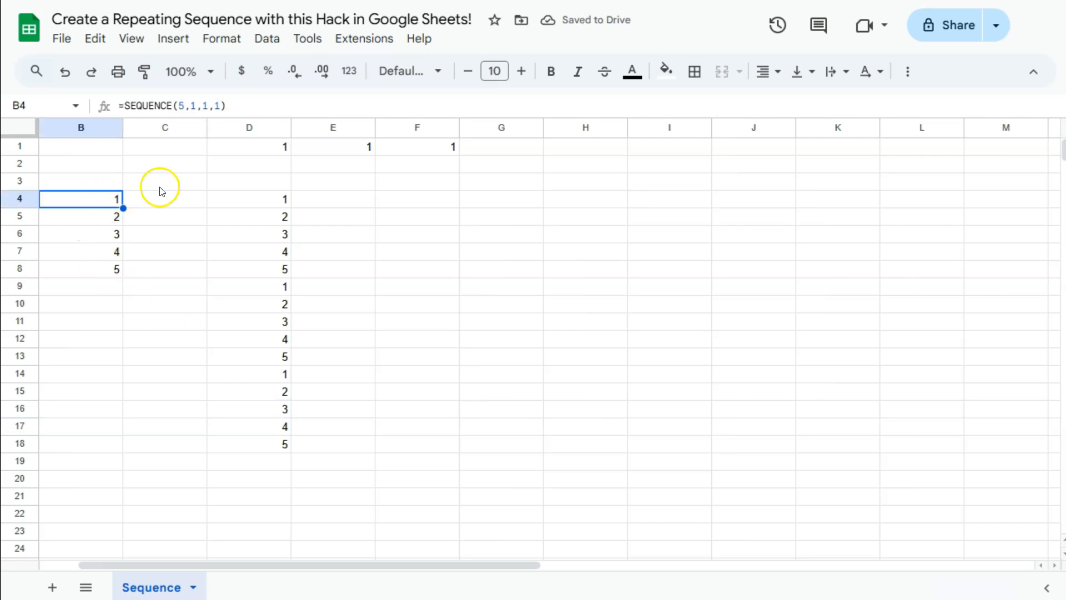
{"action": "key", "text": "Delete"}
{"action": "left_click", "coordinate": [238, 148]}
{"action": "key", "text": "Delete"}
{"action": "left_click", "coordinate": [262, 197]}
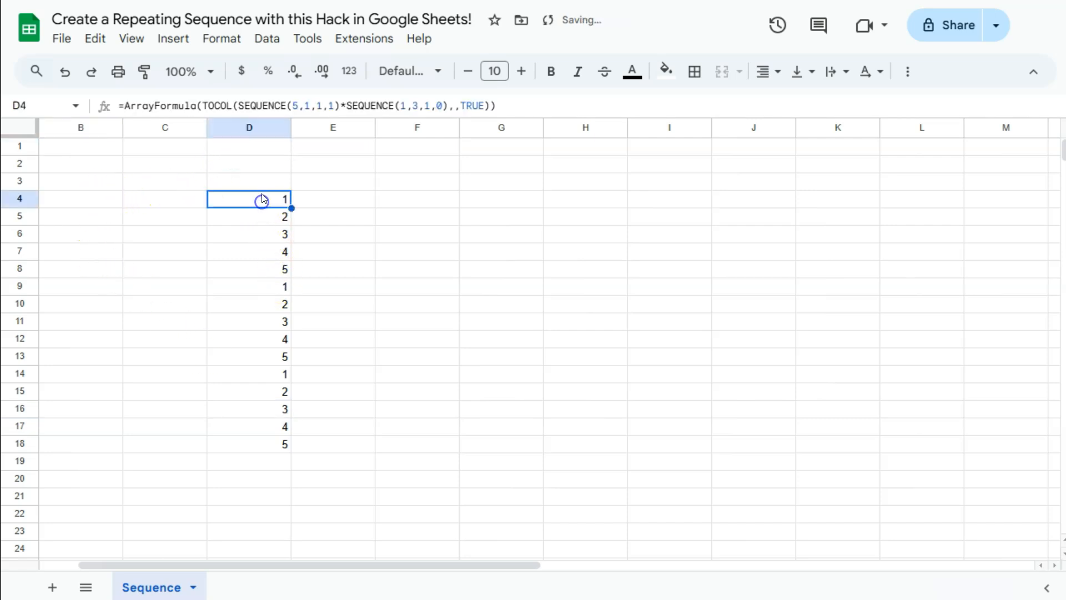
{"action": "left_click_drag", "start_coordinate": [257, 190], "coordinate": [248, 162]}
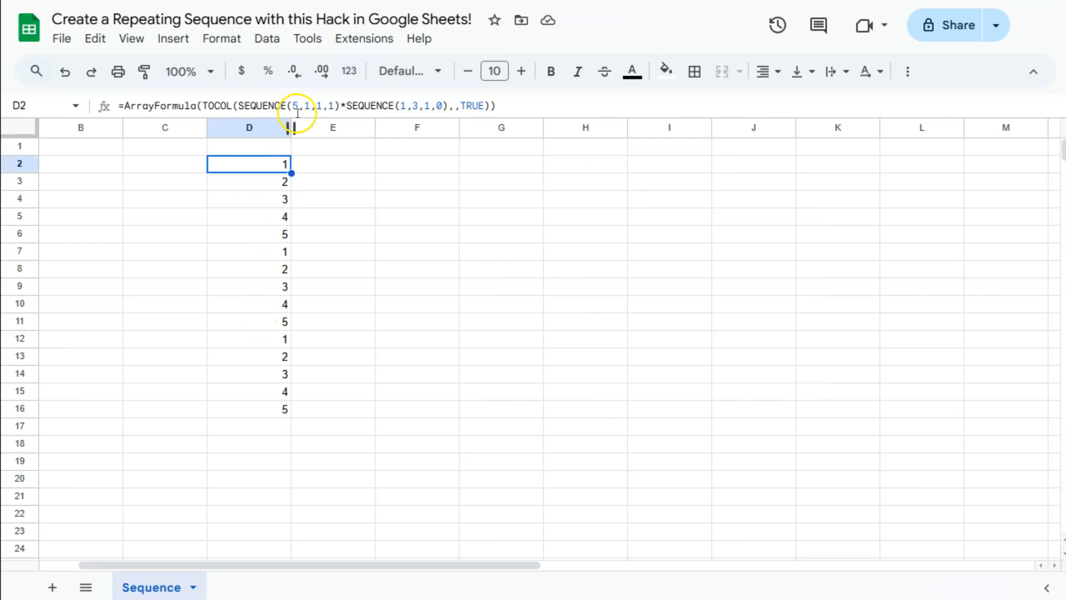
Step: Set the start value of the first SEQUENCE in D2's formula to 0 and check the repeating list
{"action": "left_click_drag", "start_coordinate": [293, 105], "coordinate": [335, 107]}
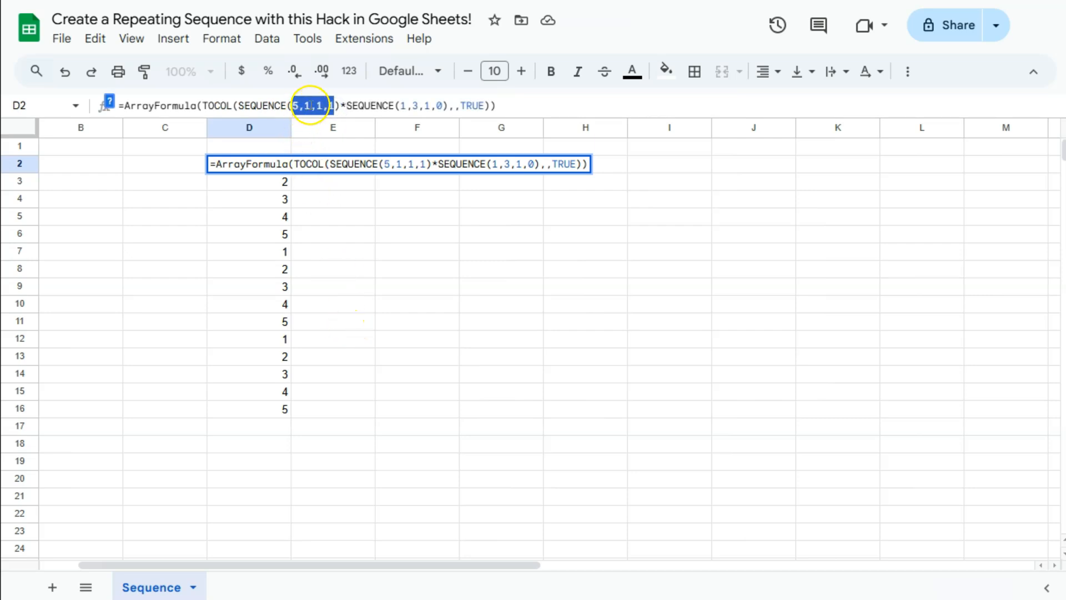
{"action": "left_click", "coordinate": [322, 106]}
{"action": "key", "text": "BackSpace"}
{"action": "type", "text": "0"}
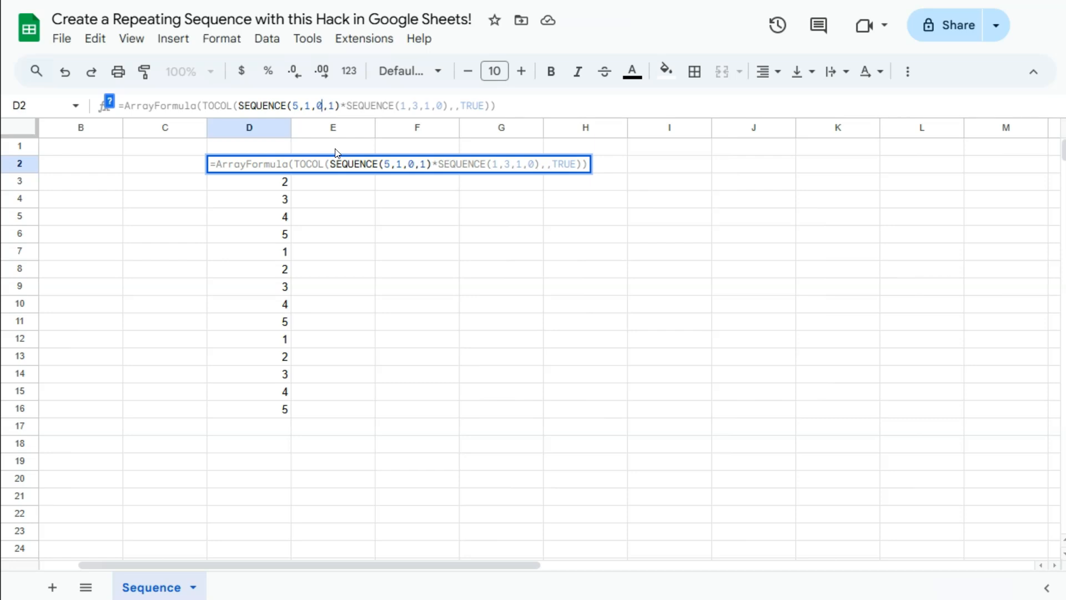
{"action": "key", "text": "Return"}
{"action": "left_click", "coordinate": [281, 161]}
{"action": "left_click", "coordinate": [280, 183]}
{"action": "left_click", "coordinate": [281, 199]}
{"action": "left_click", "coordinate": [281, 216]}
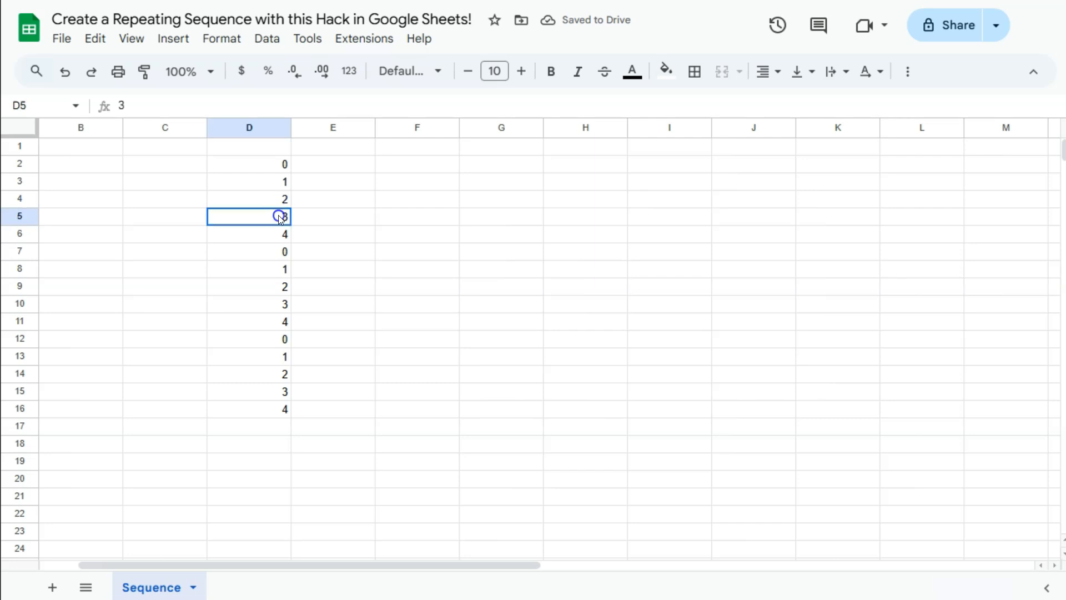
{"action": "left_click_drag", "start_coordinate": [273, 171], "coordinate": [274, 406]}
Step: Set the step value of the first SEQUENCE in D2's formula to 3 and check the resulting increments
{"action": "left_click", "coordinate": [257, 161]}
{"action": "left_click", "coordinate": [335, 105]}
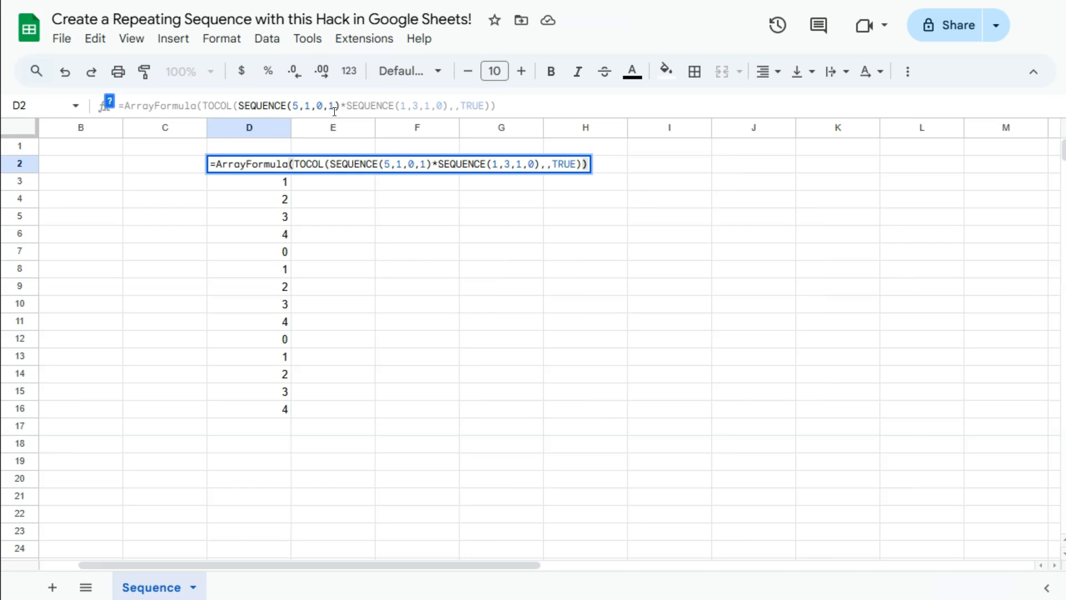
{"action": "key", "text": "BackSpace"}
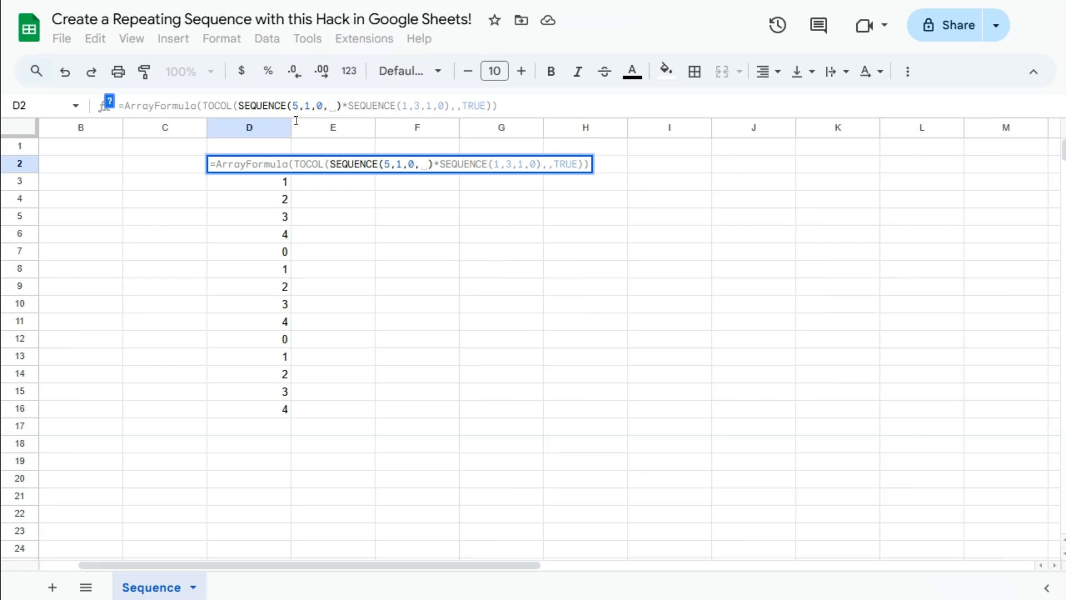
{"action": "type", "text": "3"}
{"action": "key", "text": "Return"}
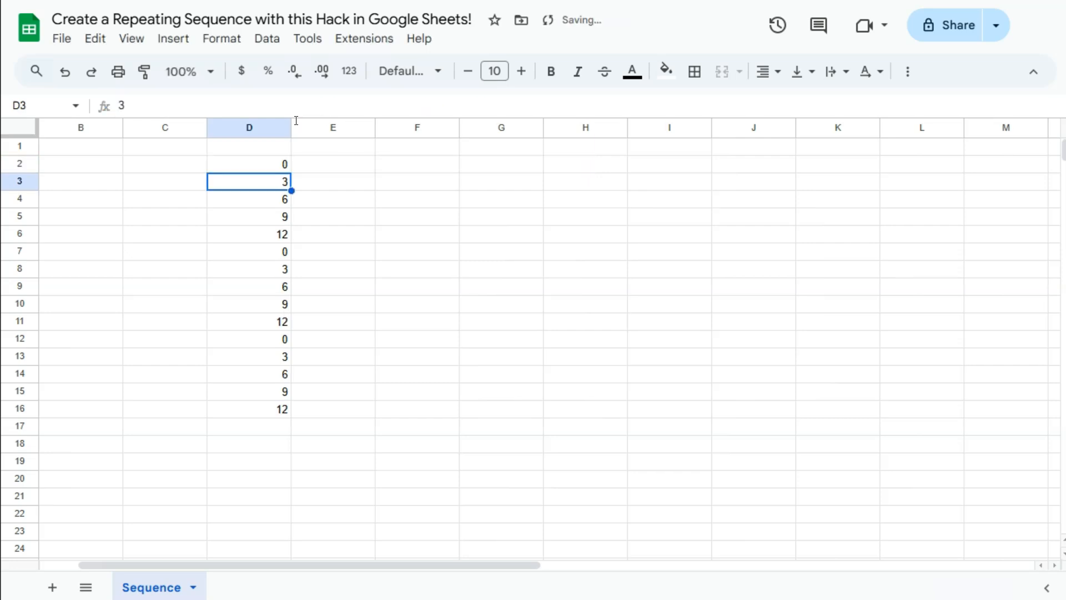
{"action": "left_click", "coordinate": [281, 165]}
{"action": "left_click", "coordinate": [280, 181]}
{"action": "left_click", "coordinate": [275, 202]}
{"action": "left_click", "coordinate": [276, 219]}
{"action": "left_click", "coordinate": [276, 236]}
Step: Set the column count of the second SEQUENCE in D2's formula to 5 and review the repeated list
{"action": "left_click", "coordinate": [260, 165]}
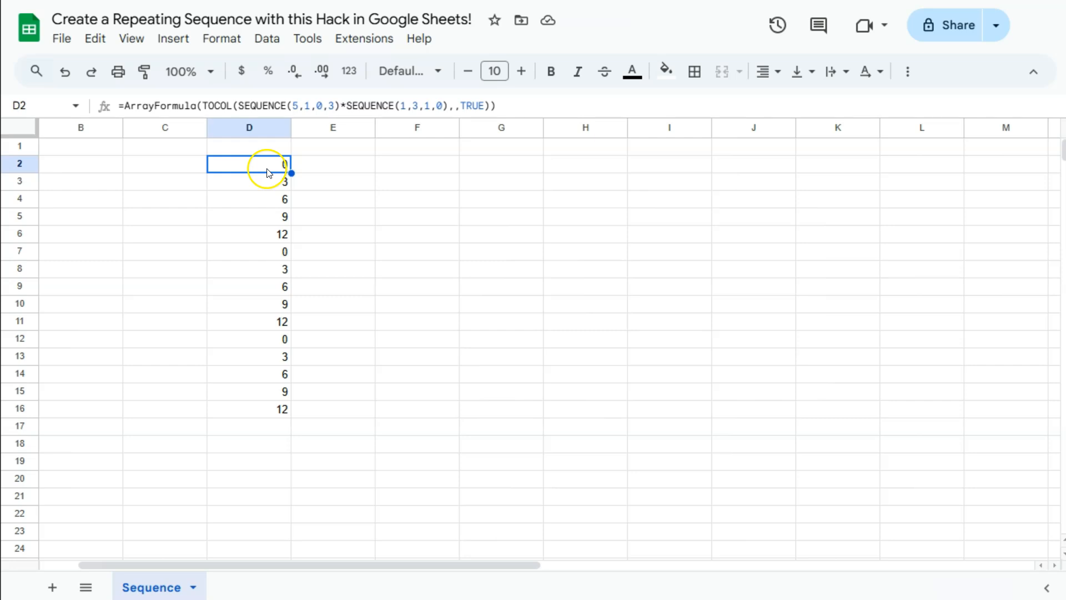
{"action": "left_click", "coordinate": [418, 107]}
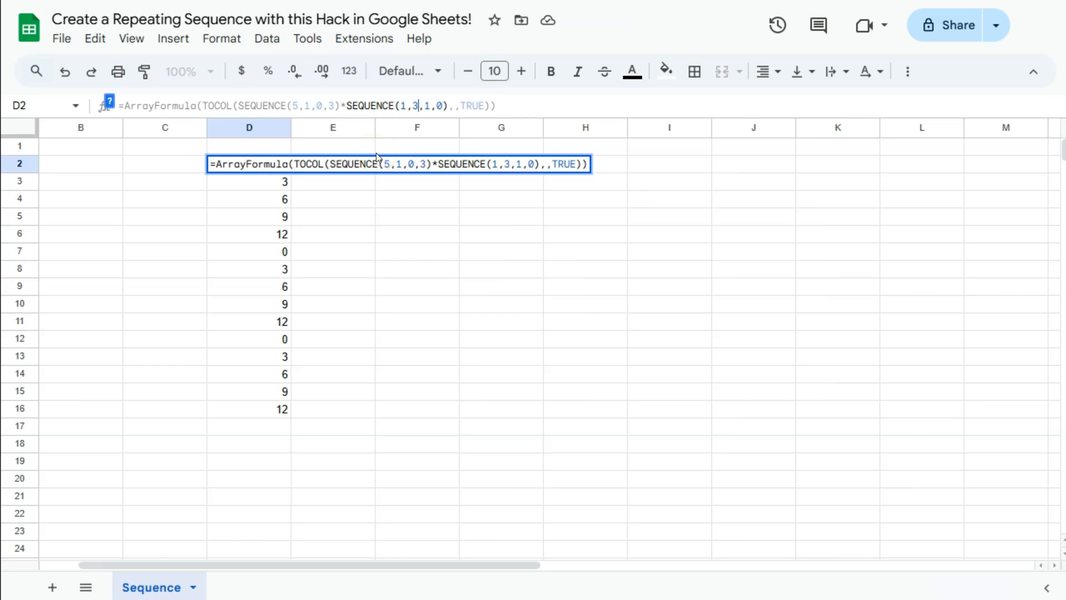
{"action": "key", "text": "BackSpace"}
{"action": "type", "text": "5"}
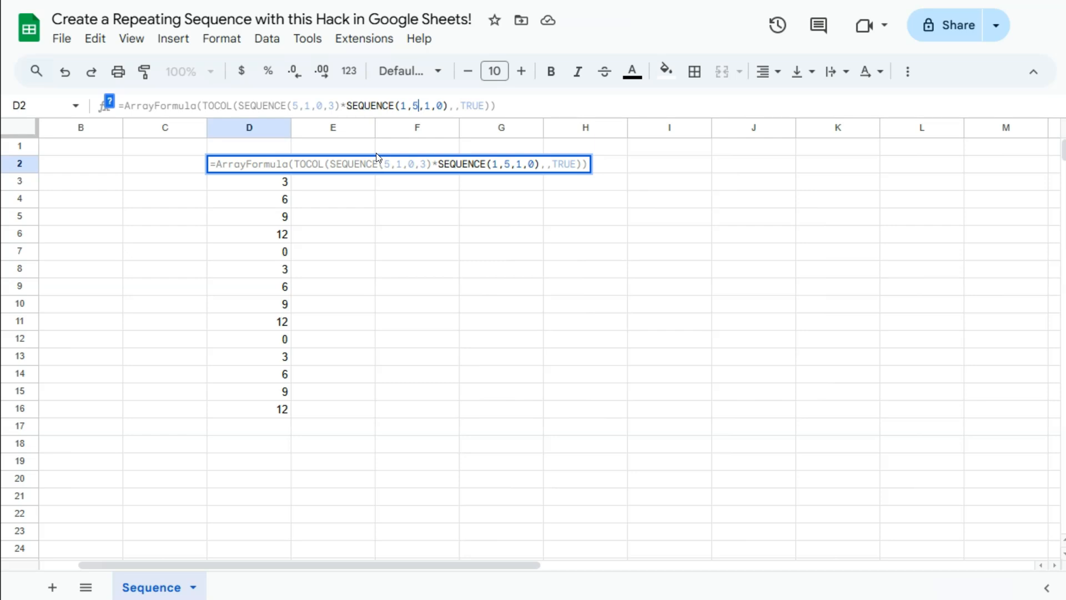
{"action": "key", "text": "Return"}
{"action": "left_click_drag", "start_coordinate": [279, 164], "coordinate": [280, 233]}
{"action": "scroll", "coordinate": [278, 232], "scroll_direction": "down", "scroll_amount": 4}
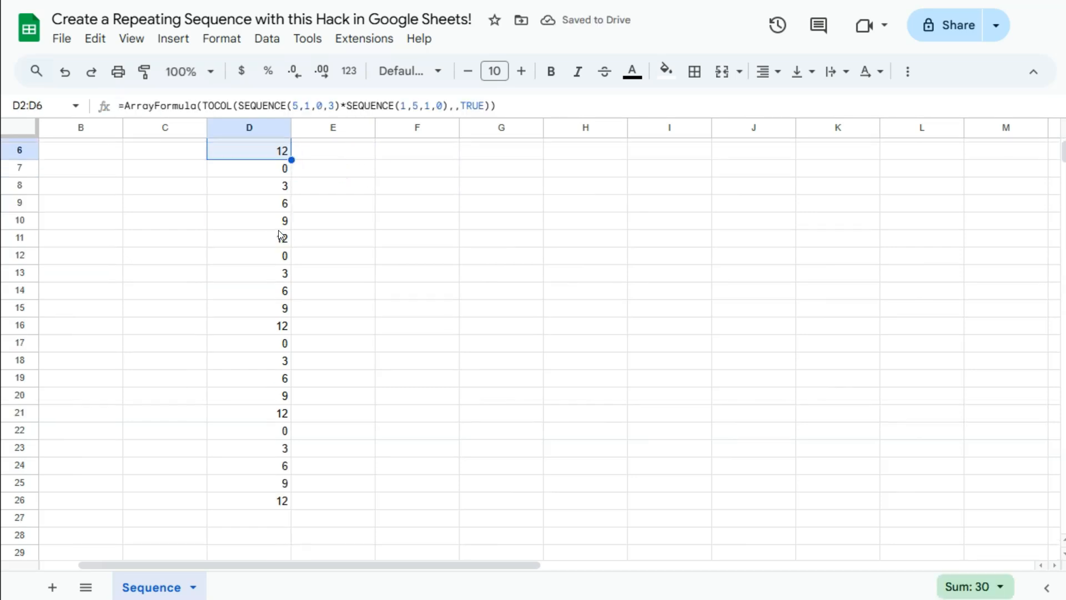
{"action": "scroll", "coordinate": [255, 269], "scroll_direction": "up", "scroll_amount": 4}
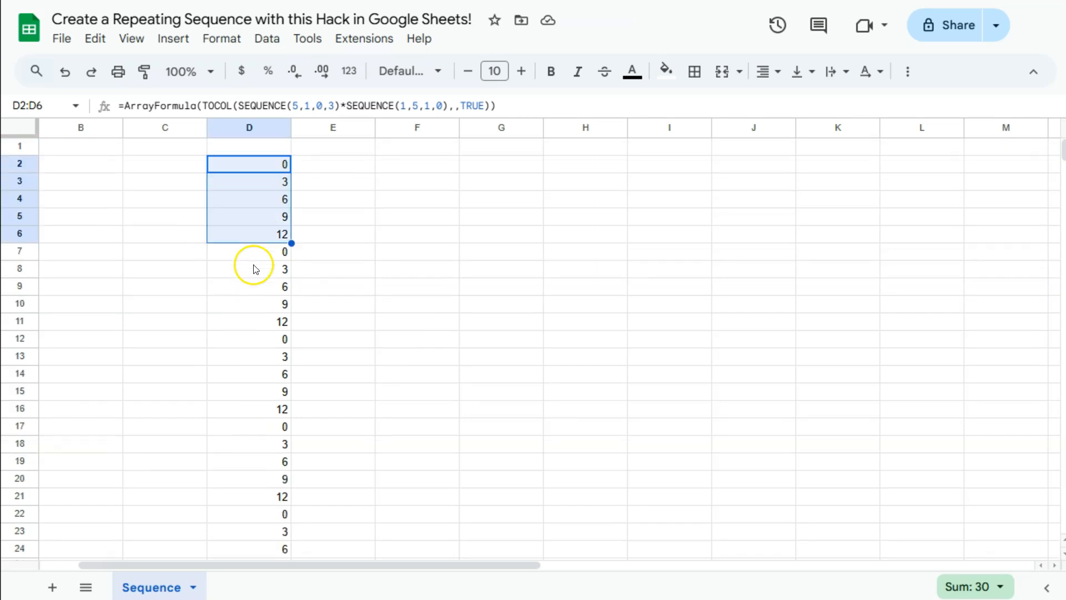
{"action": "left_click", "coordinate": [288, 163]}
{"action": "left_click", "coordinate": [323, 172]}
{"action": "left_click", "coordinate": [268, 166]}
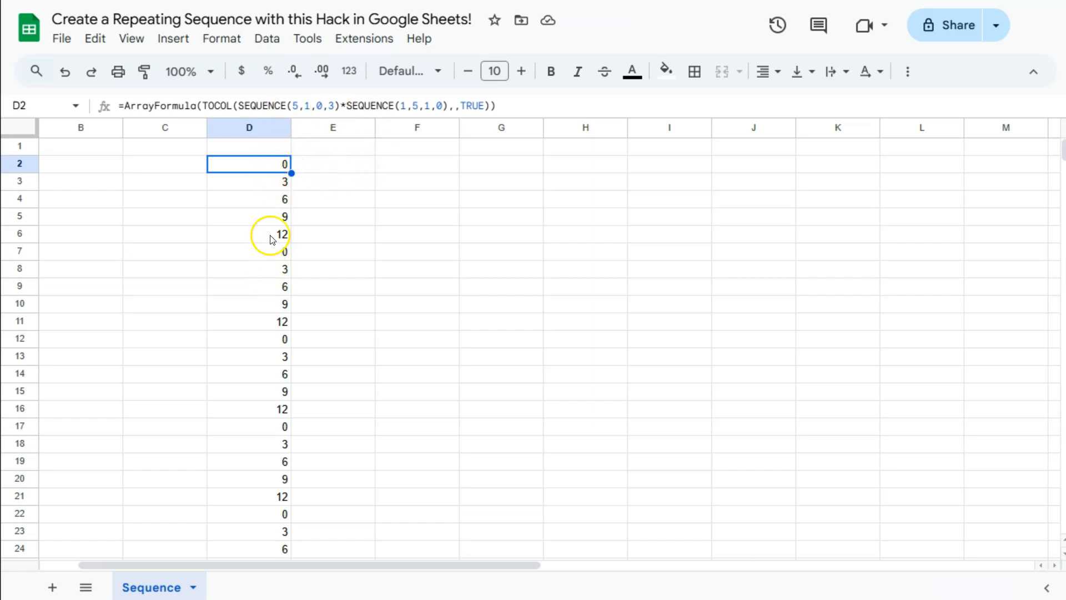
Step: Remove TOCOL's scan-by-column TRUE argument and its preceding commas from D2's formula, and inspect the groups of values
{"action": "left_click", "coordinate": [483, 106]}
{"action": "key", "text": "BackSpace"}
{"action": "key", "text": "BackSpace"}
{"action": "key", "text": "BackSpace"}
{"action": "key", "text": "BackSpace"}
{"action": "key", "text": "BackSpace"}
{"action": "key", "text": "BackSpace"}
{"action": "key", "text": "Return"}
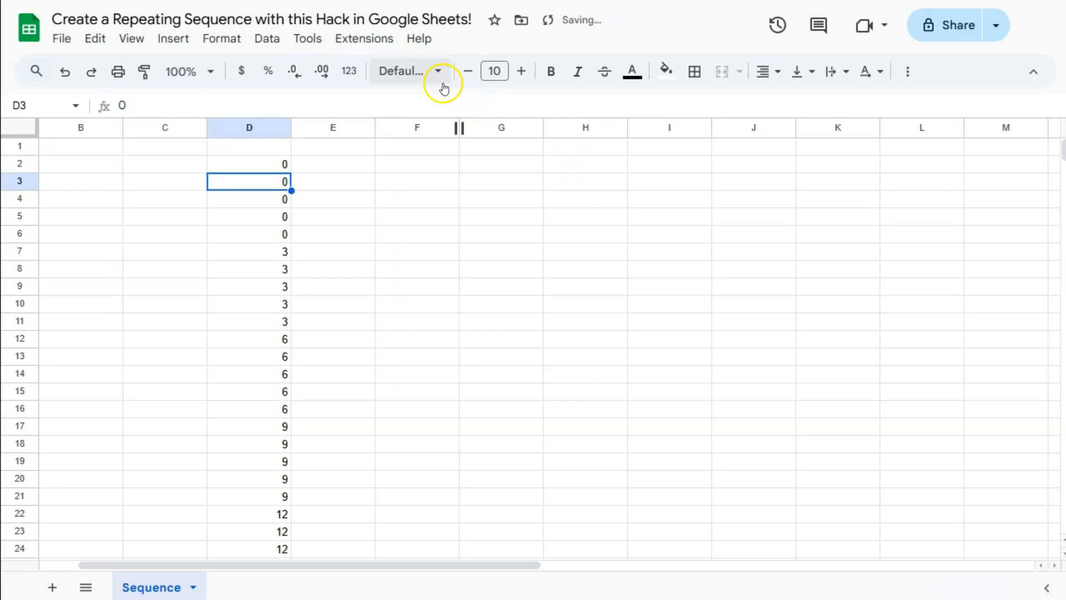
{"action": "left_click_drag", "start_coordinate": [276, 164], "coordinate": [274, 407]}
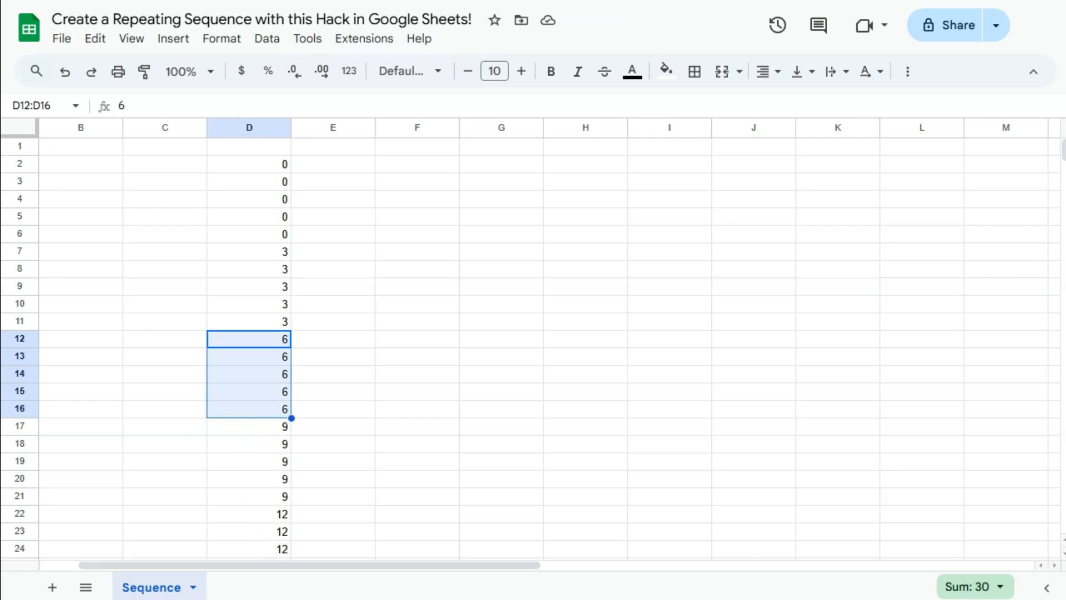
Step: Undo the removal of TOCOL's scan argument and the change to the second SEQUENCE's column count in D2
{"action": "left_click", "coordinate": [62, 72]}
{"action": "left_click", "coordinate": [60, 73]}
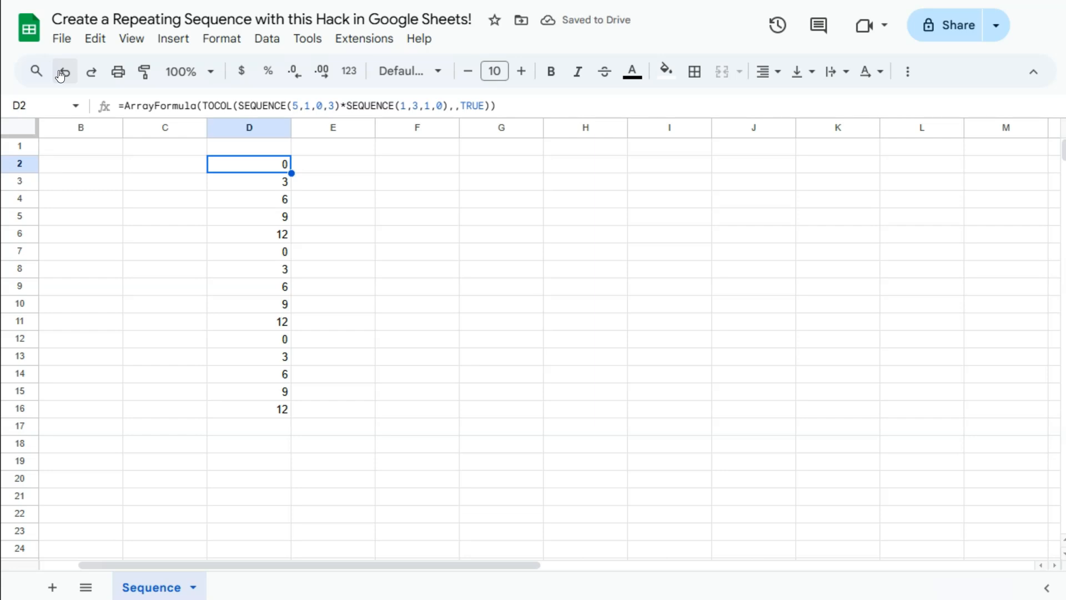
{"action": "left_click", "coordinate": [343, 169]}
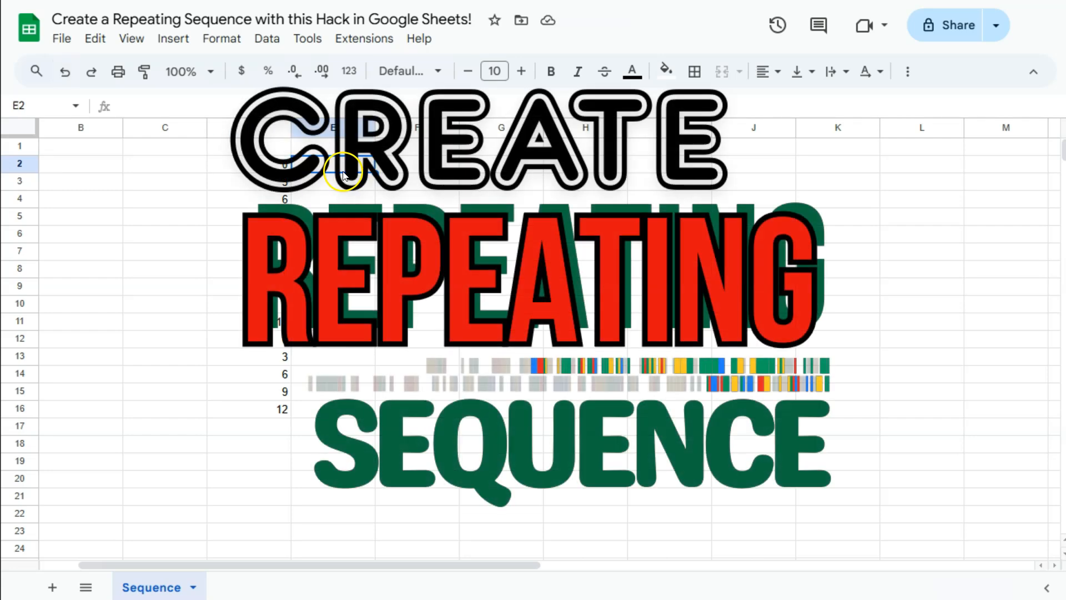